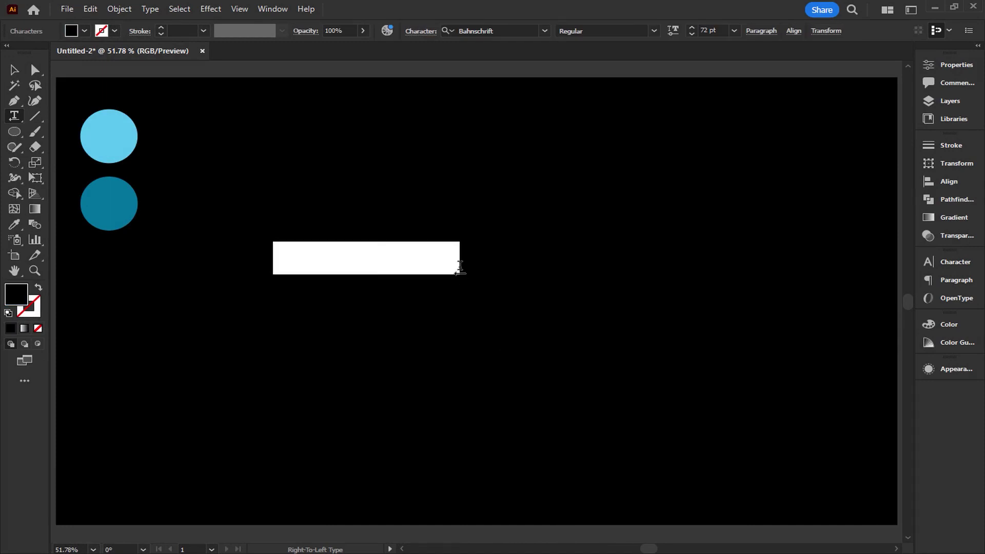
Set the text fill to white (FFFFFF) and replace the placeholder text with the letter H
double_click(16, 289)
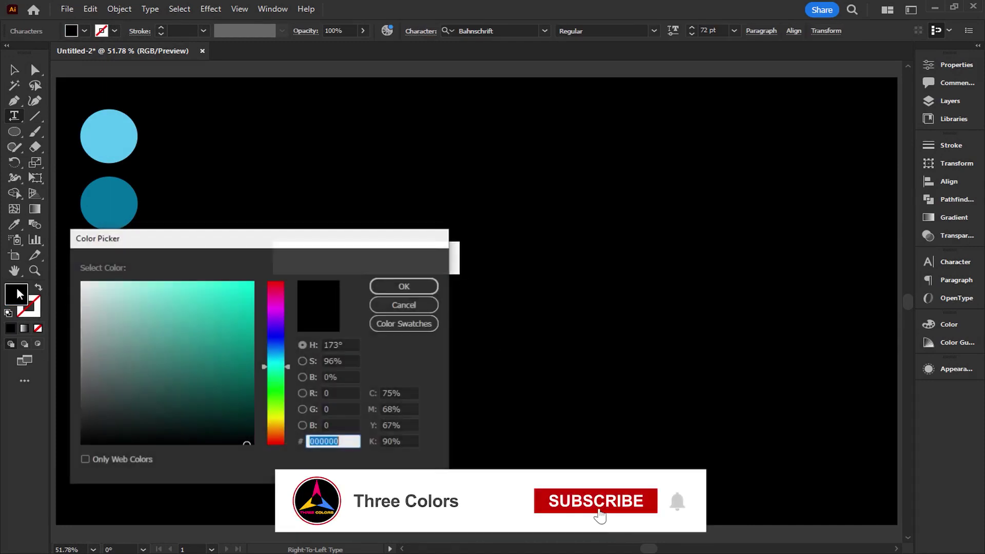
type("ffffff")
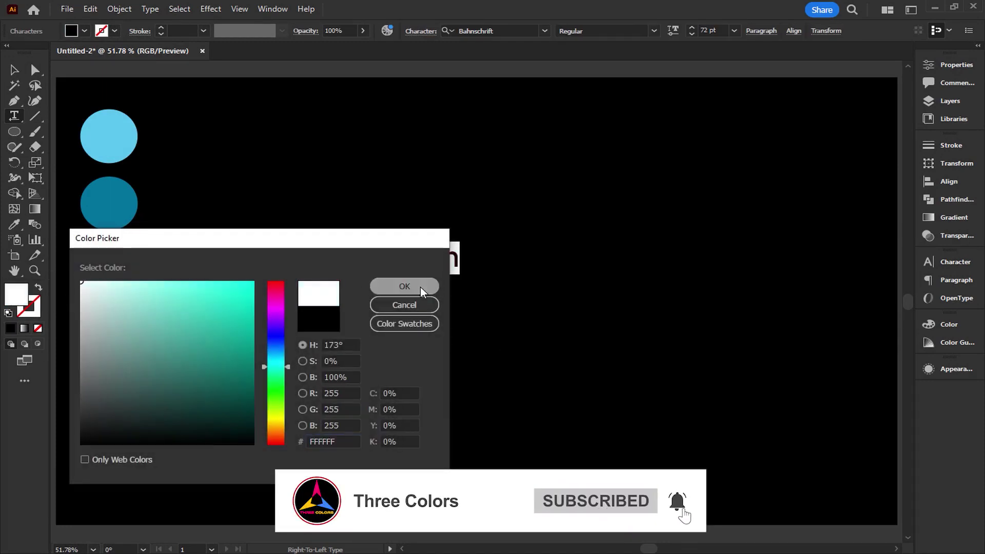
left_click(420, 288)
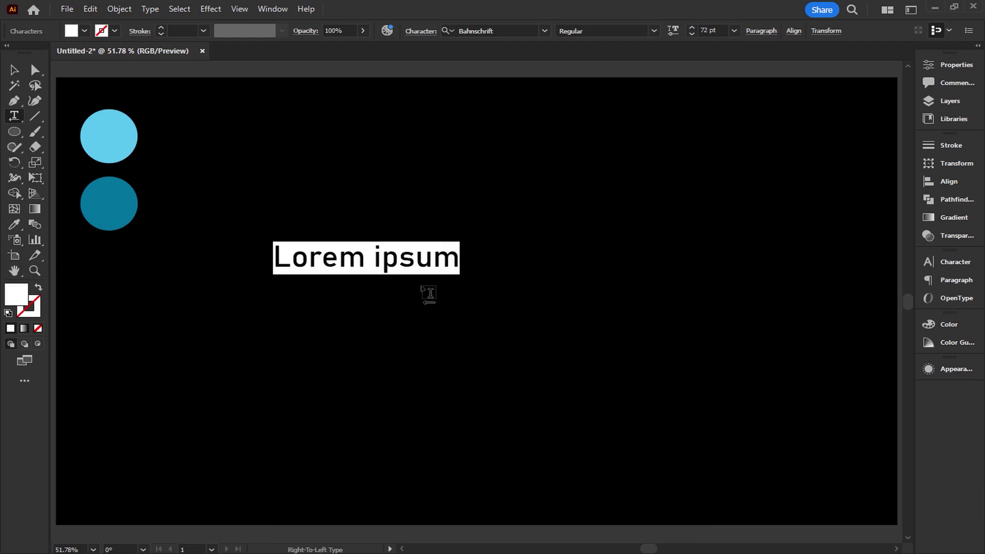
type("H")
key("Escape")
Enlarge the letter H proportionally to about 987 pt
key("ctrl+minus")
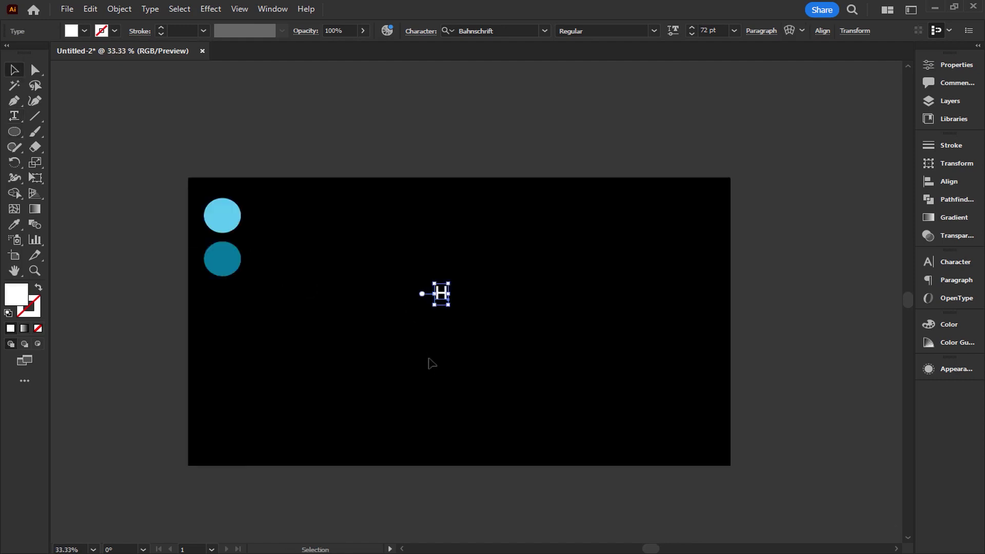
scroll(432, 363, "down", 2)
left_click_drag(443, 320, 548, 422)
scroll(596, 231, "up", 2)
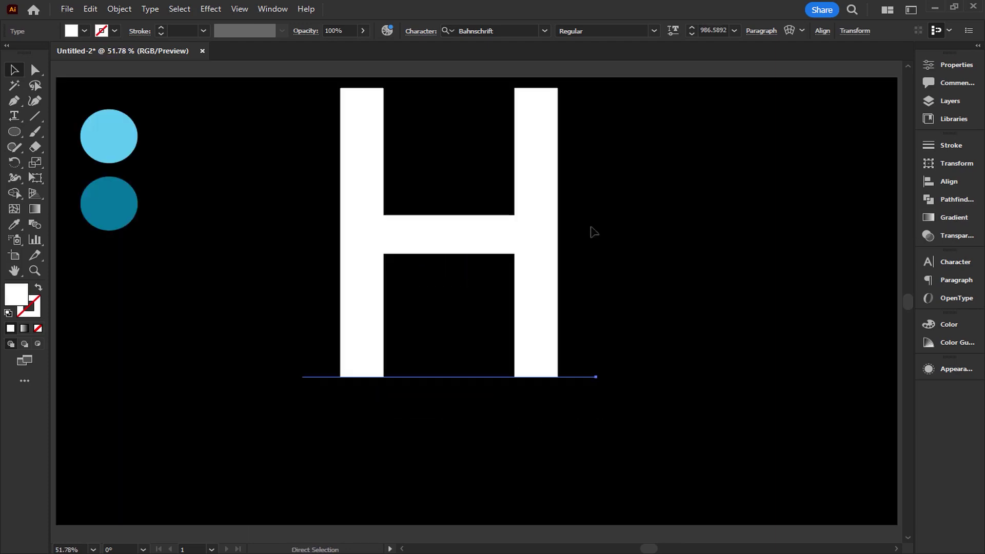
Centre the letter H horizontally and vertically on the artboard
left_click(947, 181)
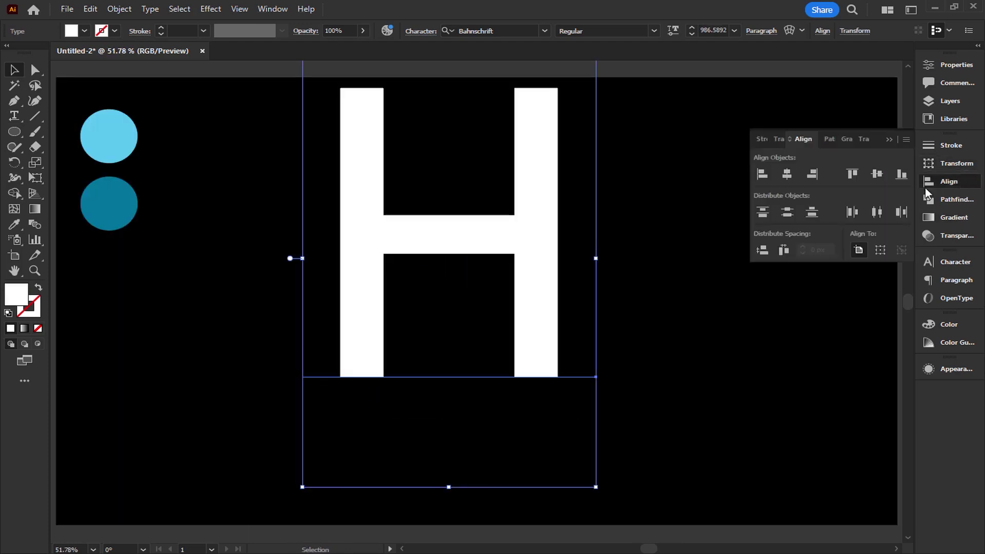
left_click(793, 175)
left_click(872, 173)
left_click(888, 138)
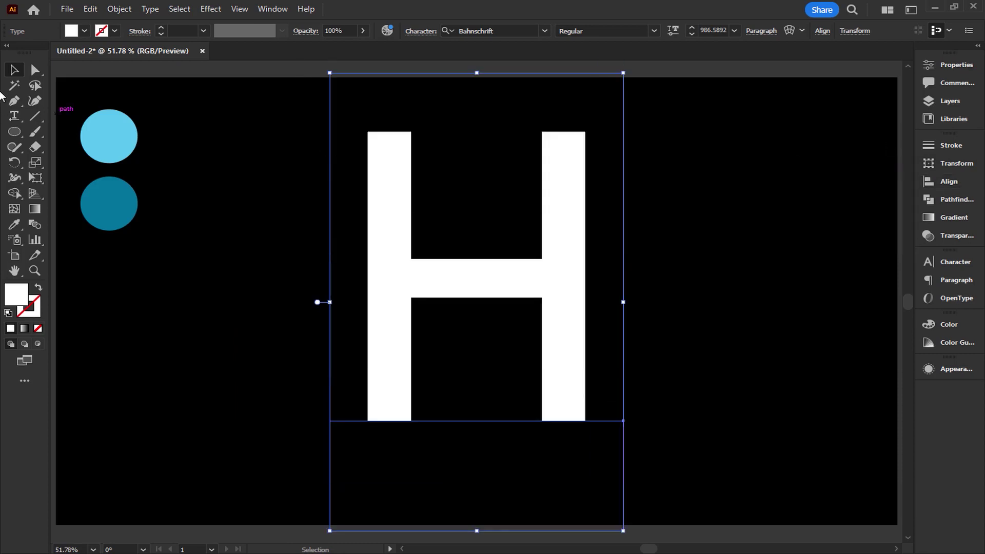
Start a classic 3D Extrude & Bevel effect on the letter H with the Isometric Top position
key("ctrl+minus")
left_click(726, 416)
left_click(553, 393)
left_click(211, 8)
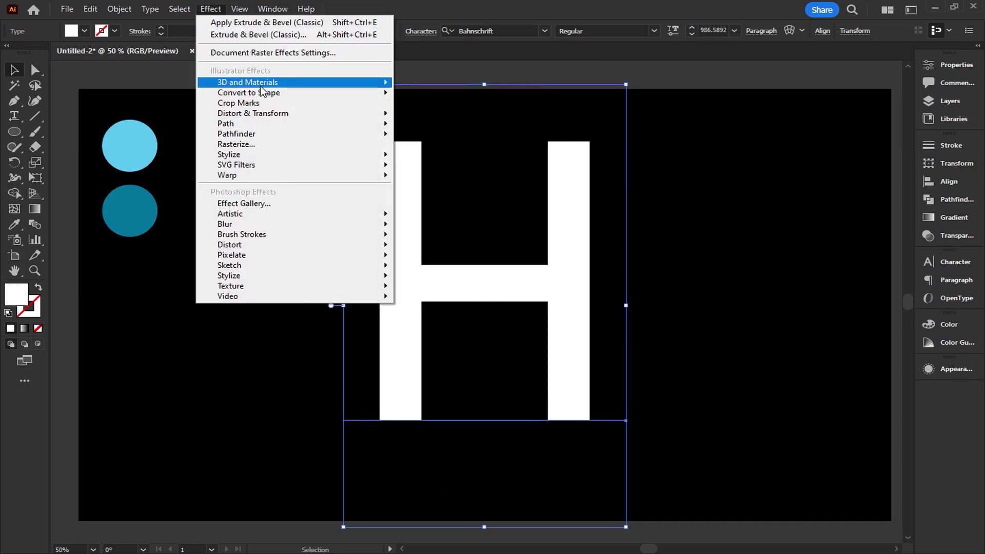
mouse_move(264, 85)
mouse_move(467, 154)
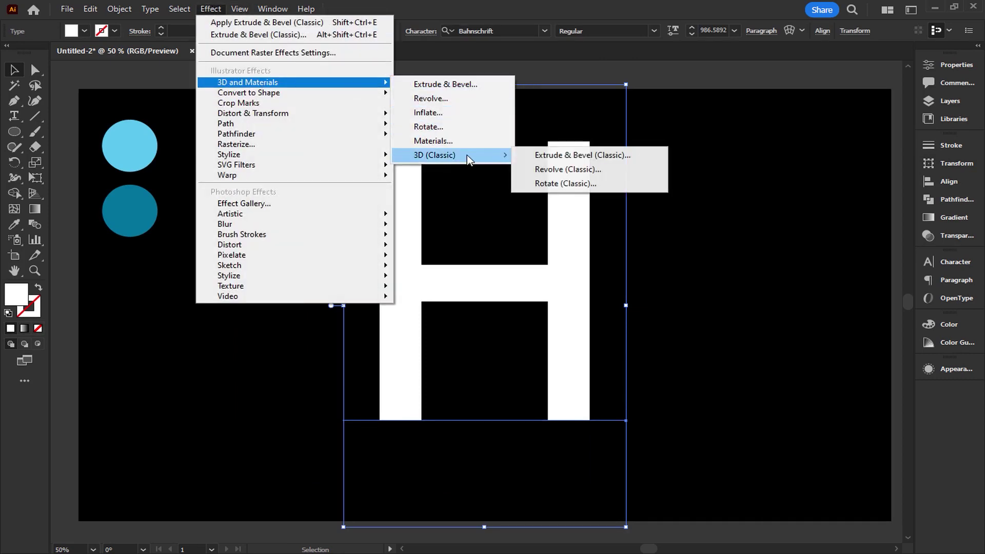
left_click(606, 156)
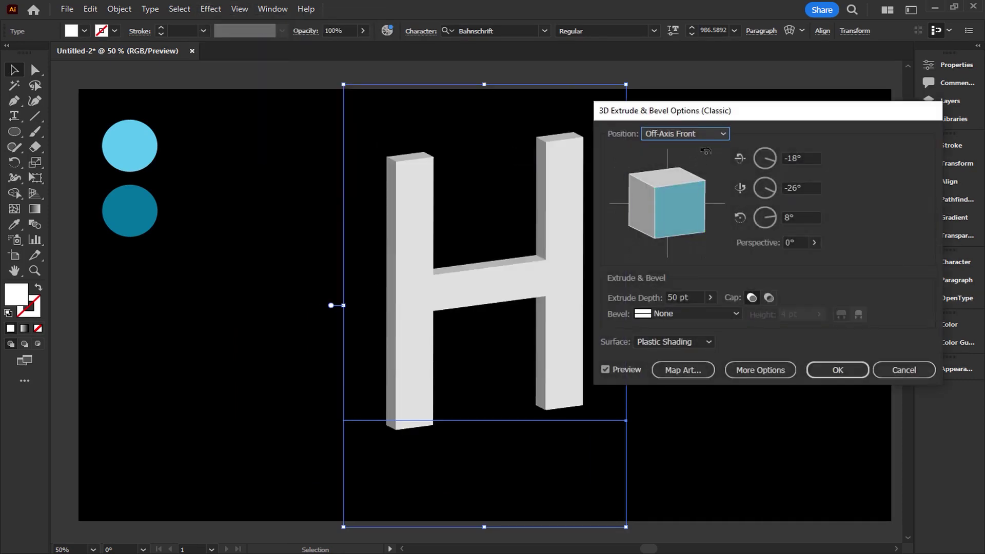
left_click(721, 137)
left_click(716, 371)
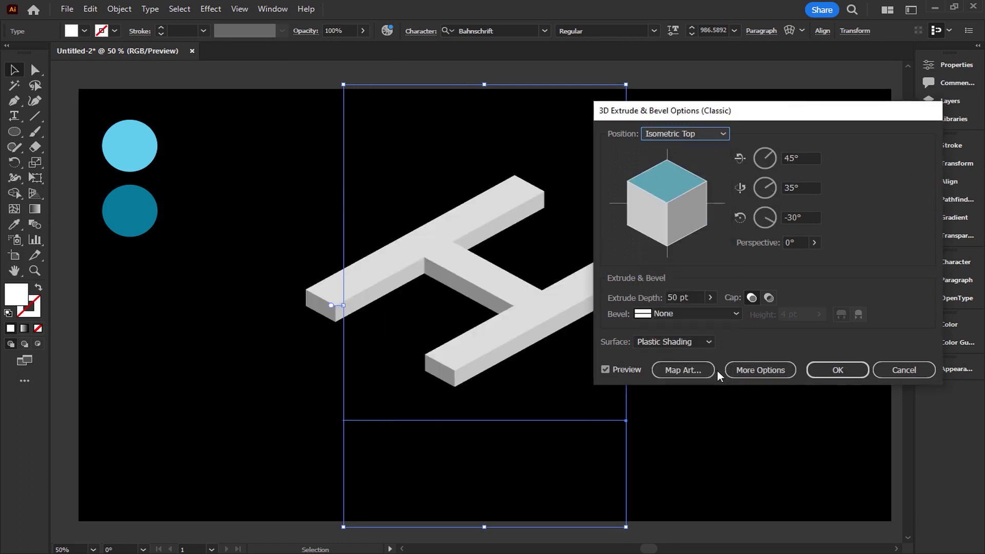
Set the extrude depth to 100 pt and apply the effect to the letter H
left_click_drag(679, 296, 663, 298)
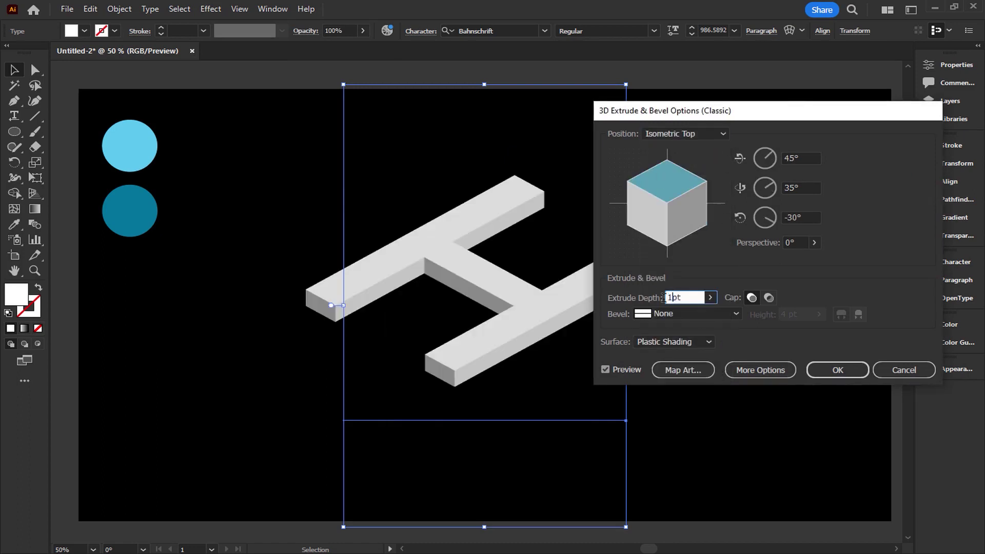
type("100")
key("Tab")
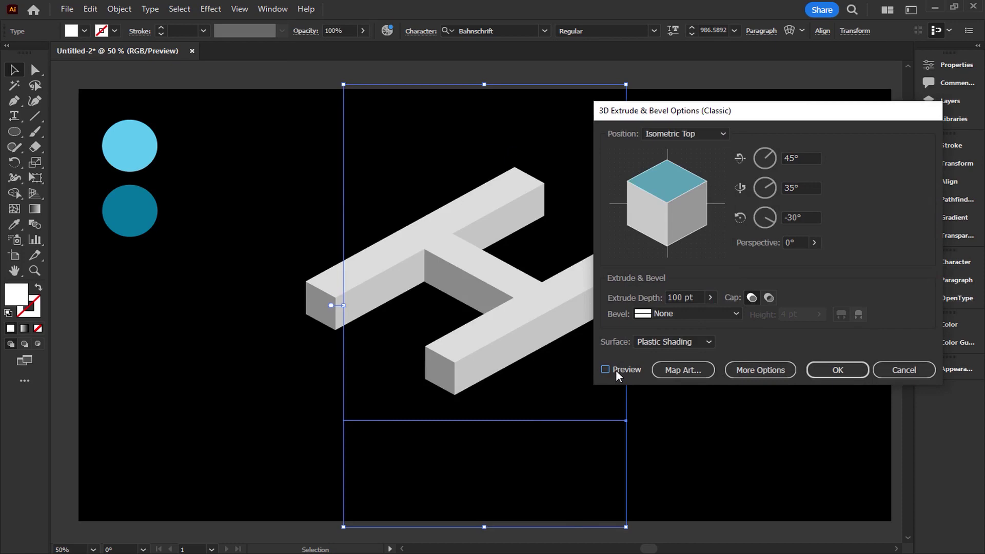
left_click(826, 369)
Expand the appearance of the extruded letter H into editable paths
left_click_drag(584, 335, 550, 312)
left_click(425, 313)
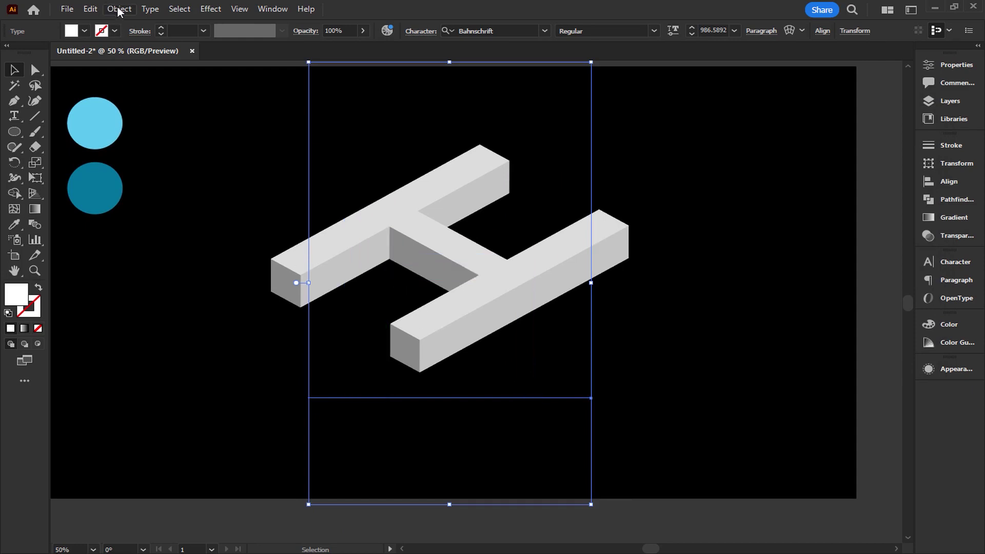
left_click(804, 230)
left_click_drag(761, 211, 161, 385)
left_click(119, 9)
left_click(155, 156)
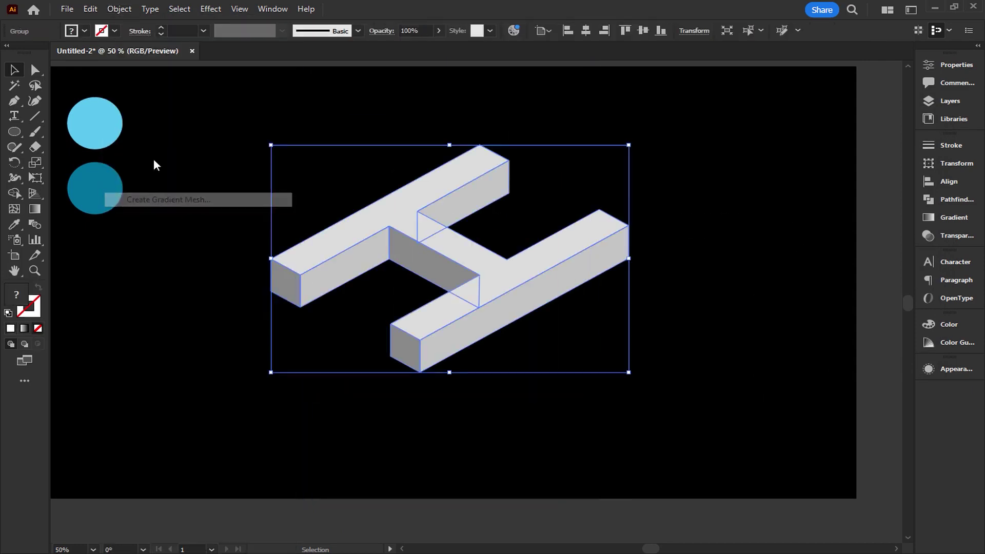
Ungroup the expanded letter H twice so its top and side faces are separate
left_click(744, 376)
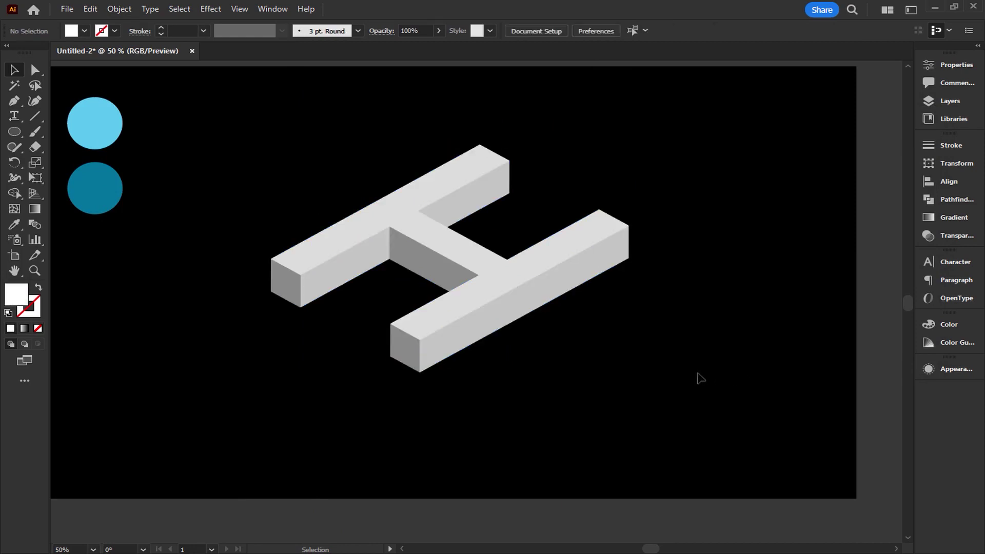
right_click(492, 317)
left_click(533, 419)
left_click(488, 457)
left_click(404, 362)
right_click(406, 356)
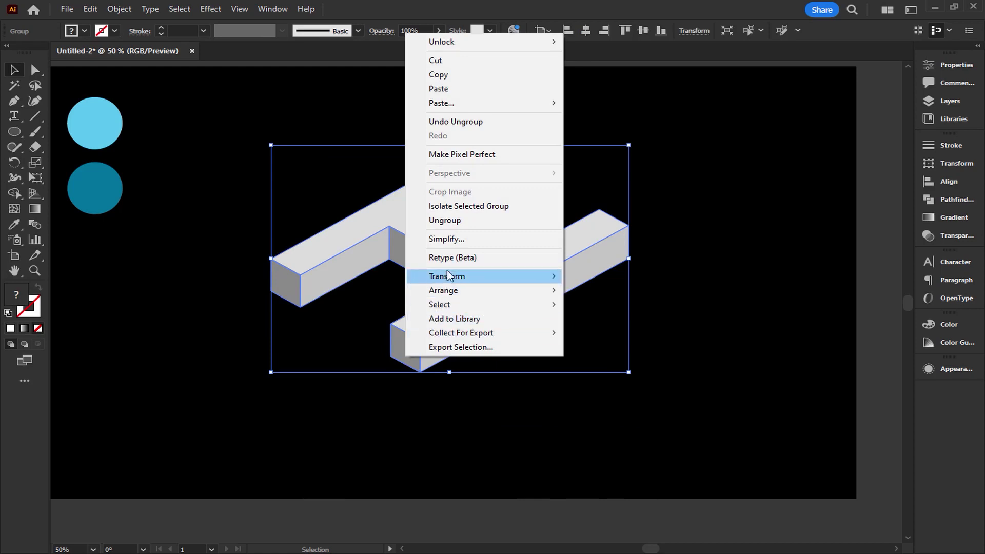
left_click(456, 225)
left_click(594, 400)
Select the H's side faces one at a time to check which faces are separate objects
left_click(485, 212)
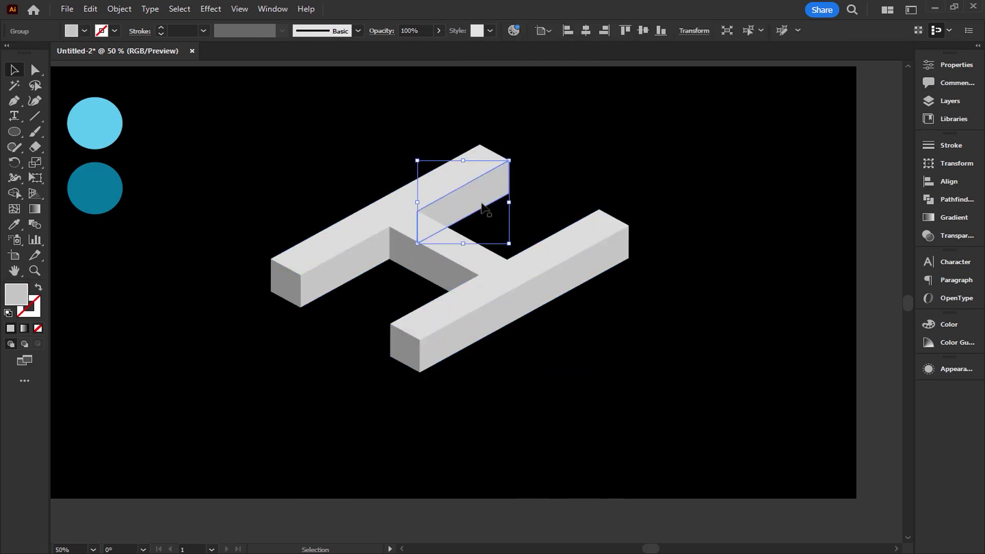
left_click(368, 249)
left_click(291, 287)
left_click(448, 271)
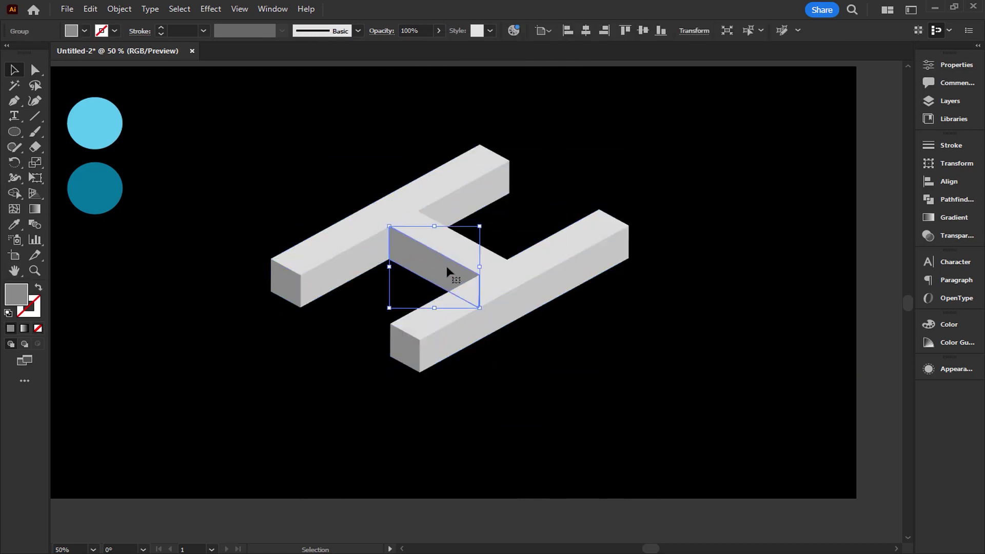
left_click(456, 350)
left_click(574, 399)
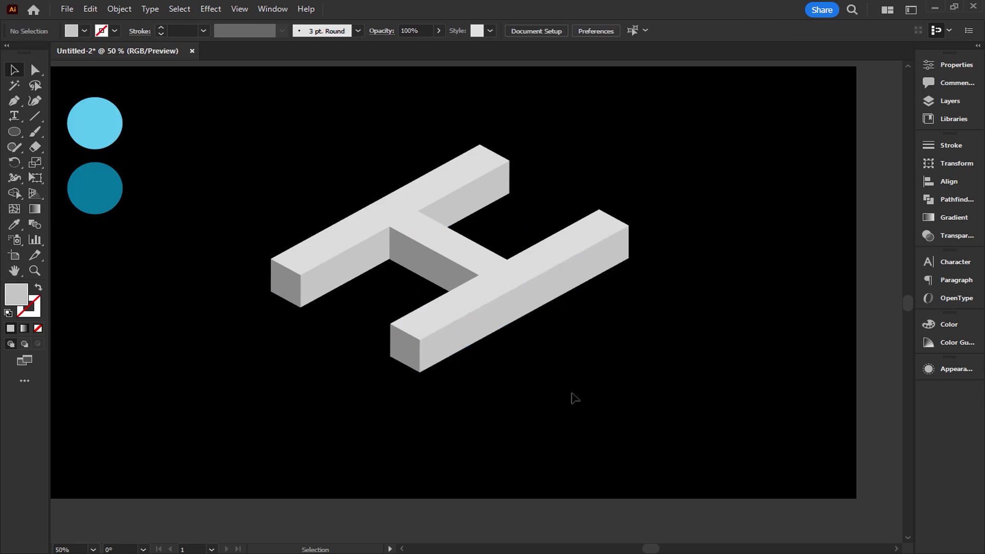
Select all the side faces of the H, leaving out the top face, and group them
left_click(503, 328)
left_click(434, 260, "shift")
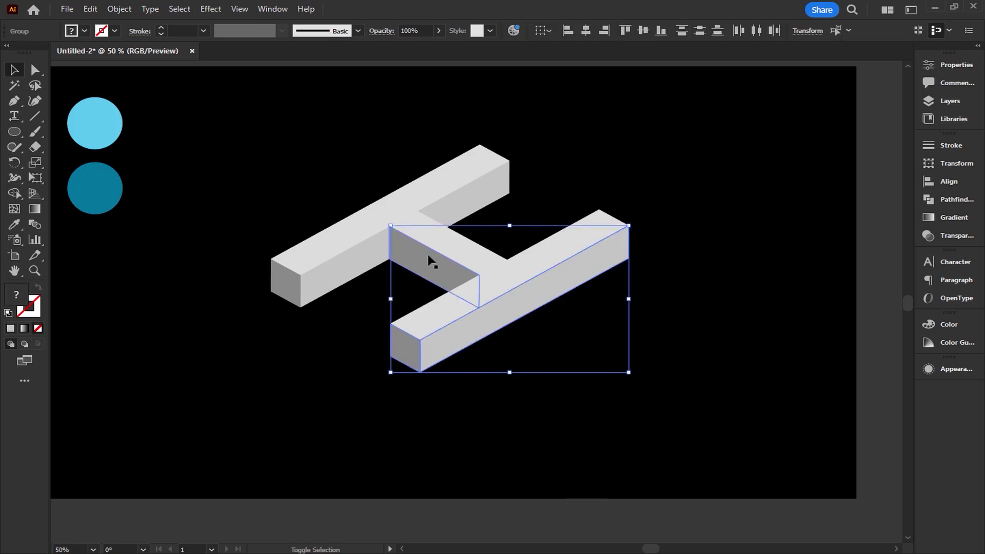
left_click(377, 267, "shift")
left_click(287, 285, "shift")
left_click(478, 207, "shift")
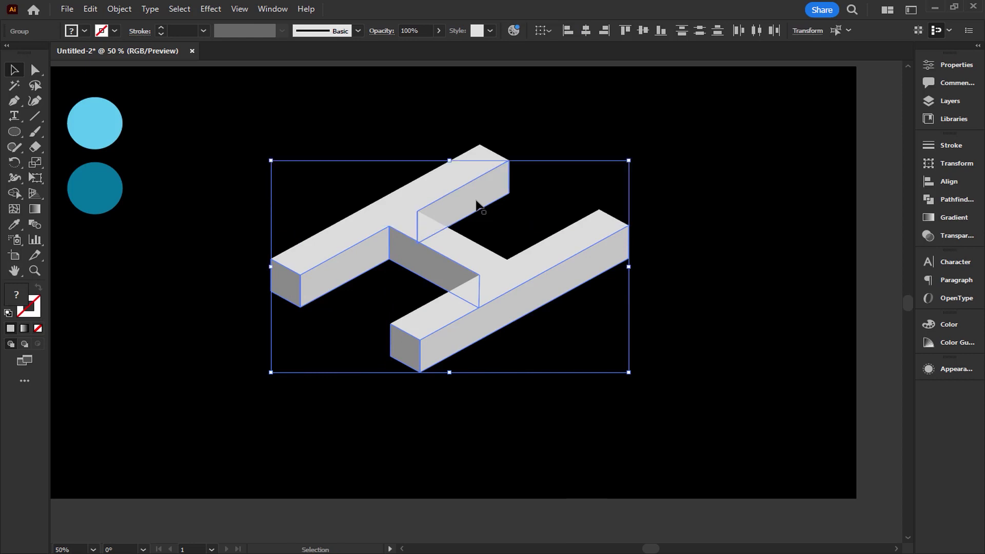
right_click(478, 207)
left_click(504, 378)
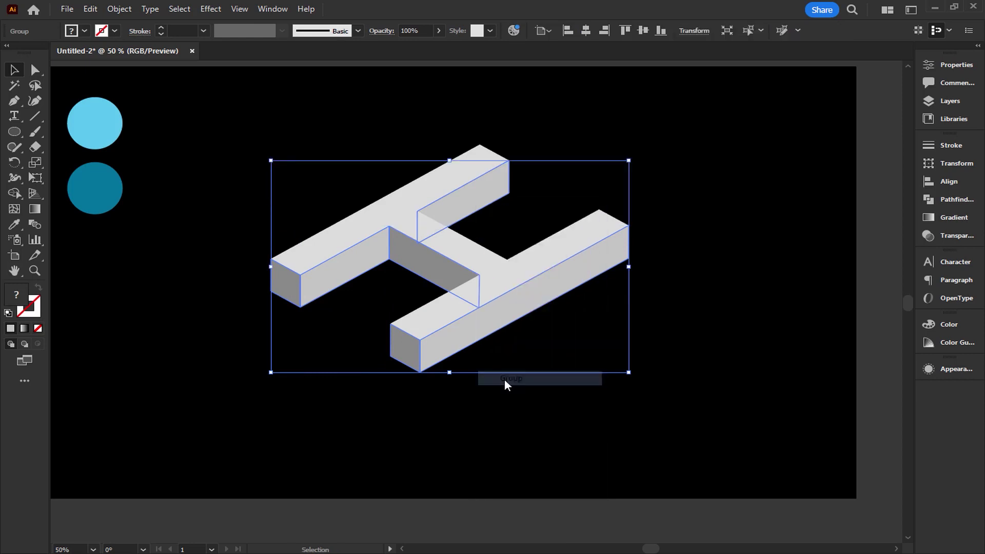
Give the grouped side faces a white 1 pt stroke and no fill
left_click(114, 31)
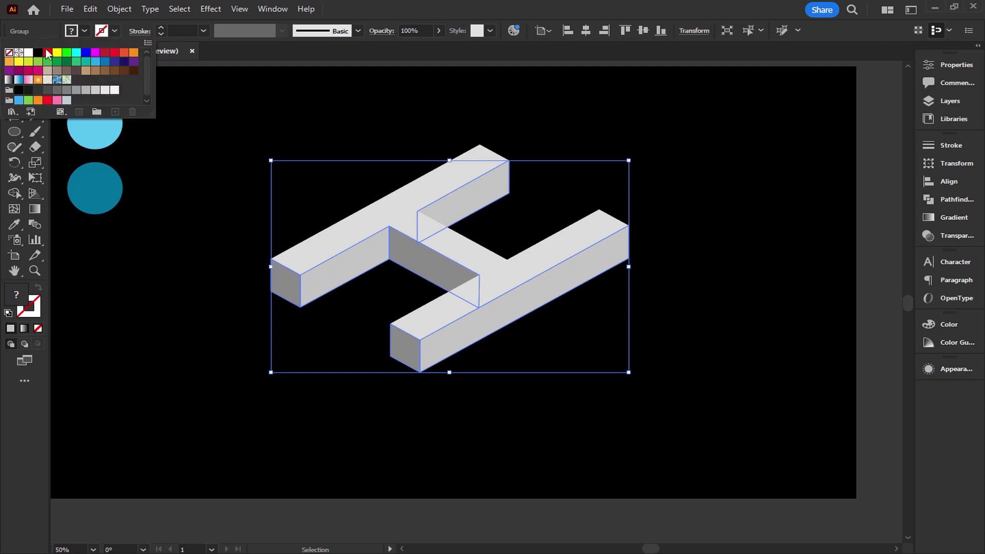
left_click(28, 53)
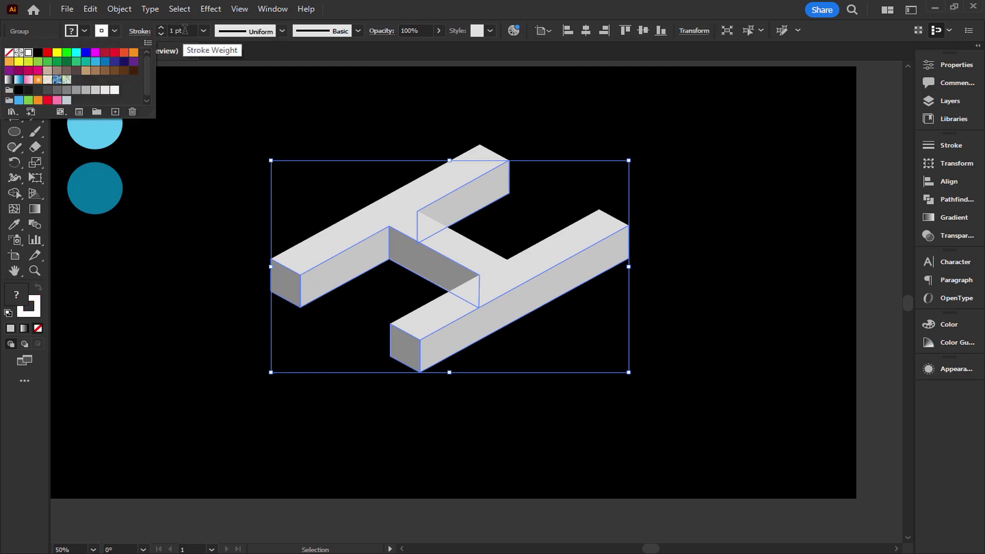
left_click(234, 133)
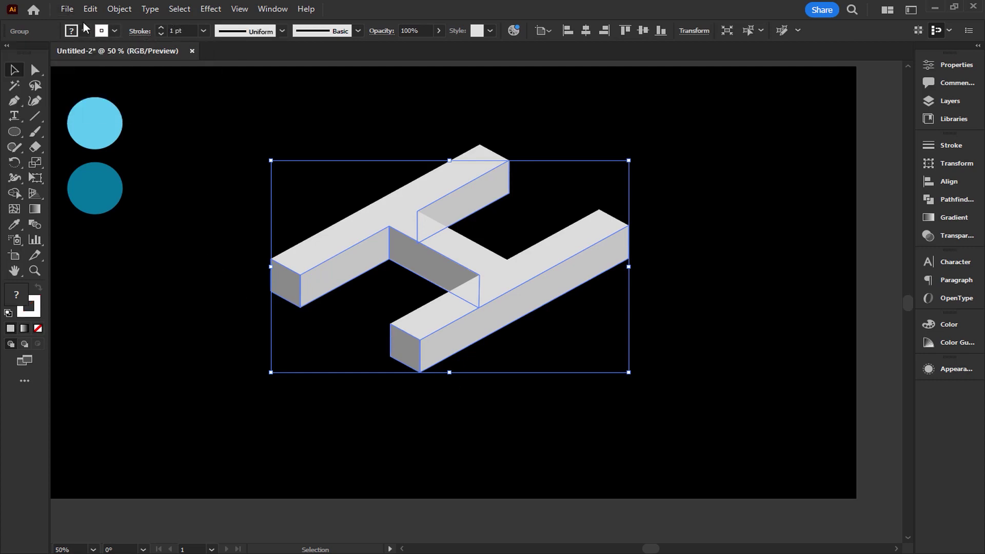
left_click(85, 30)
left_click(10, 52)
left_click(241, 113)
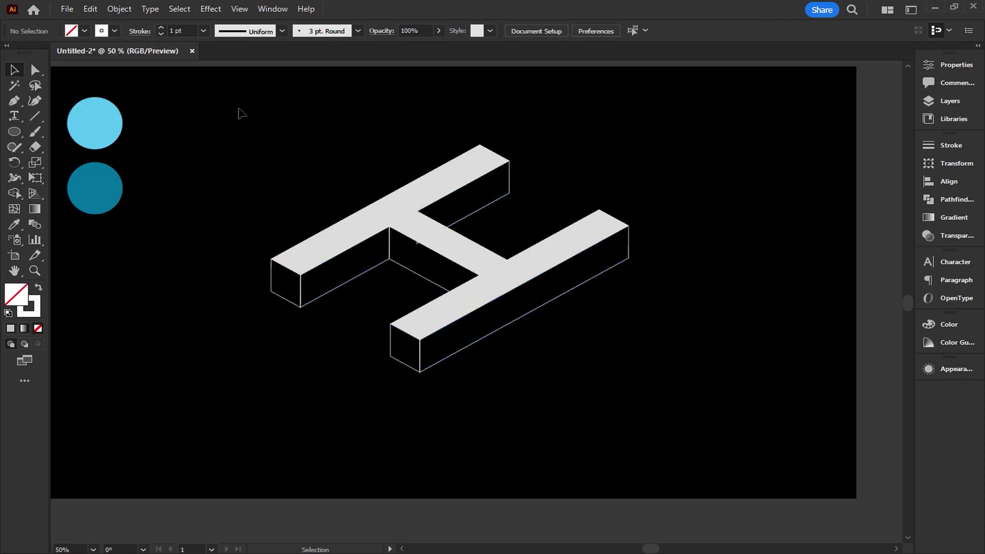
Give the top face of the H a white 1 pt stroke and no fill
left_click(431, 239)
left_click(115, 32)
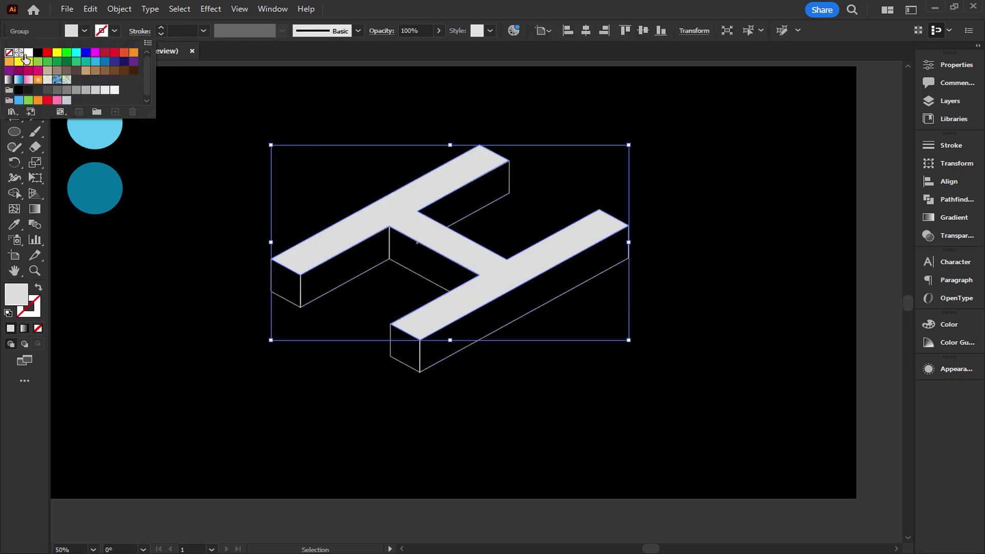
left_click(27, 52)
left_click(84, 31)
left_click(84, 32)
left_click(9, 53)
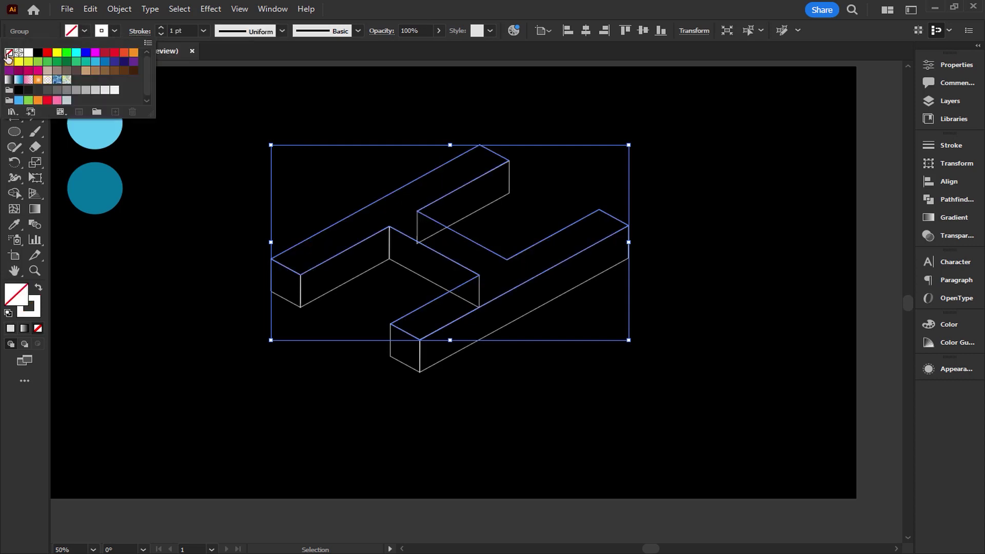
left_click(304, 123)
left_click(303, 124)
Select all the H's faces and merge the overlapping triangle at the crossbar's back corner into the top face with Shape Builder
left_click_drag(689, 155, 191, 434)
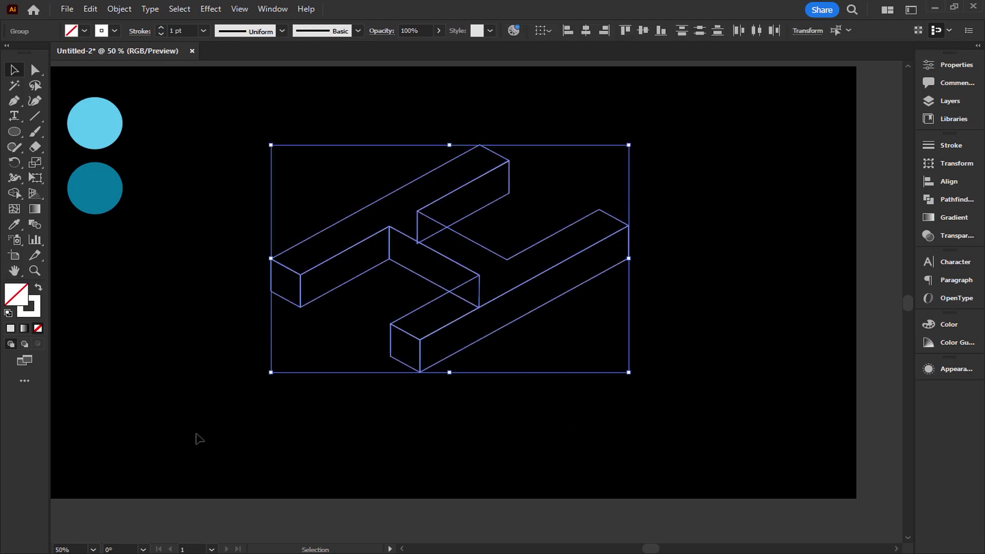
left_click(14, 194)
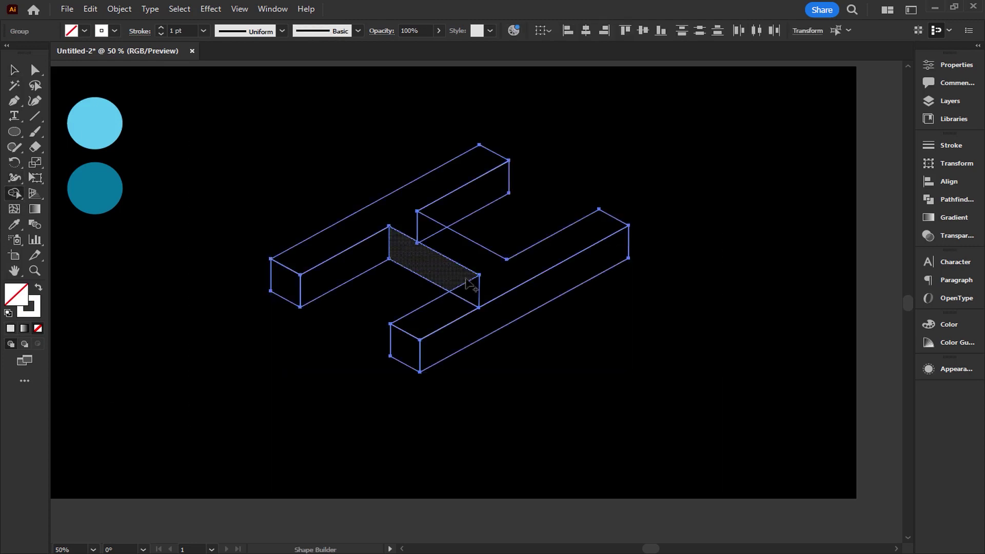
key("ctrl+=")
mouse_move(429, 231)
left_mouse_down()
mouse_move(387, 203)
mouse_move(395, 208)
left_mouse_up()
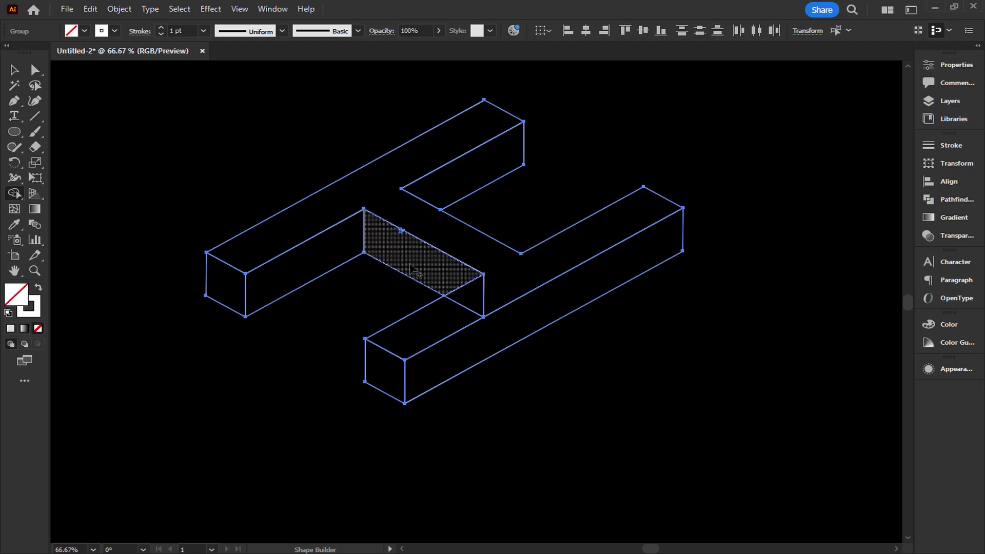
scroll(400, 229, "up", 5)
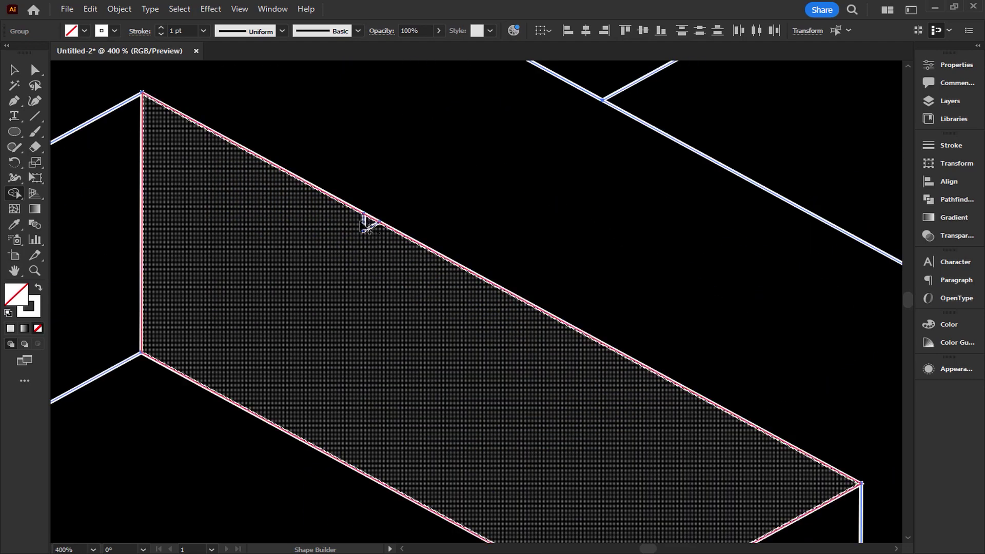
scroll(373, 232, "down", 5)
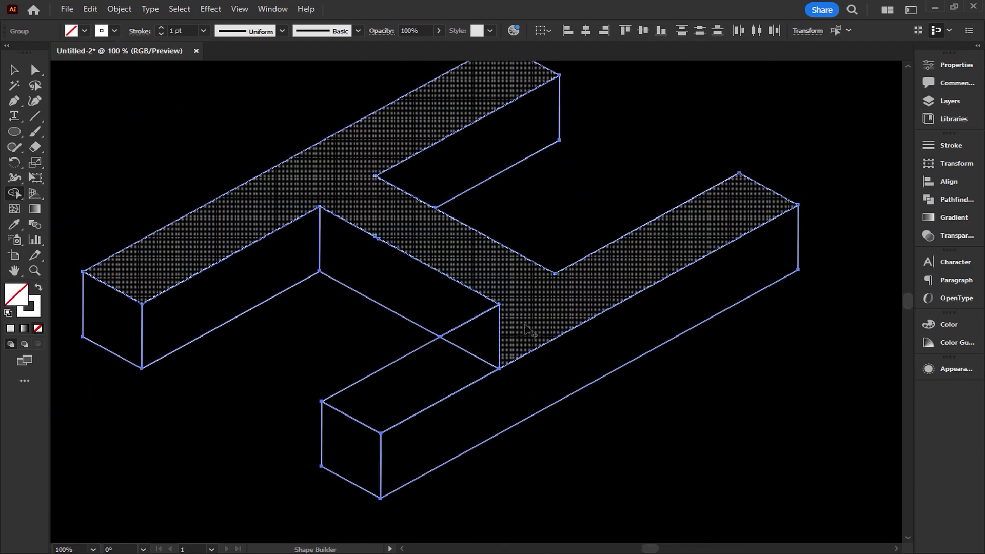
Merge the overlapping triangle at the crossbar's front end into the H's top face with Shape Builder and deselect the artwork
scroll(508, 385, "up", 5)
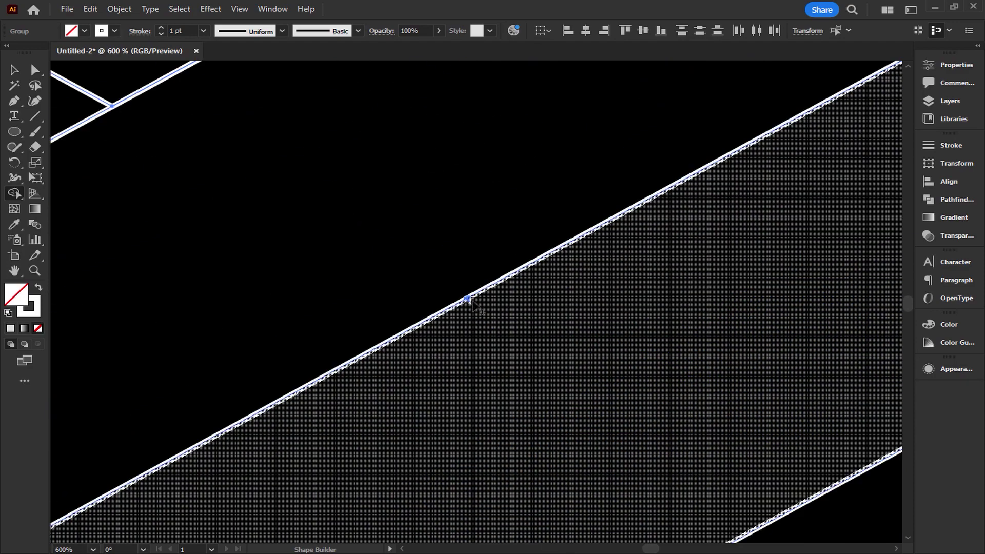
scroll(472, 303, "up", 4)
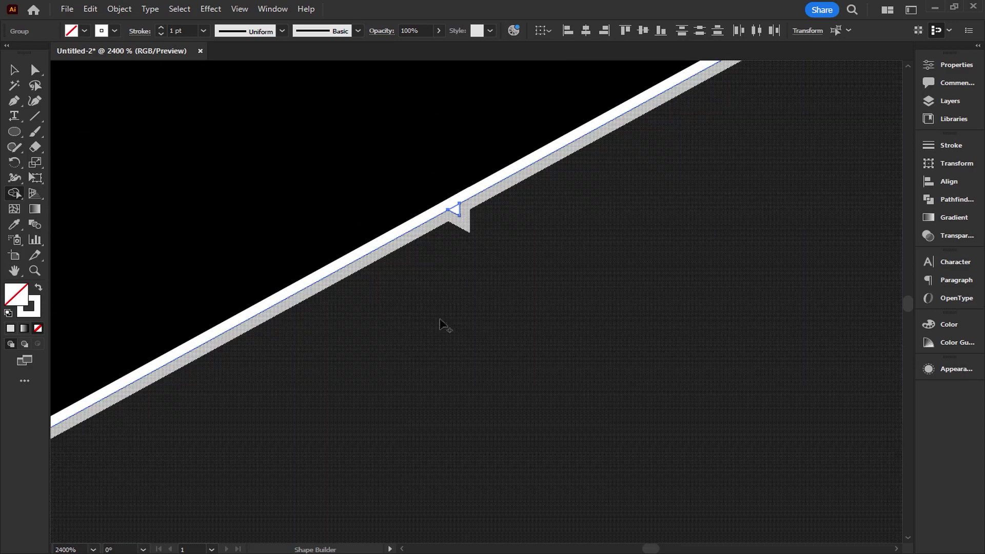
scroll(458, 214, "down", 8)
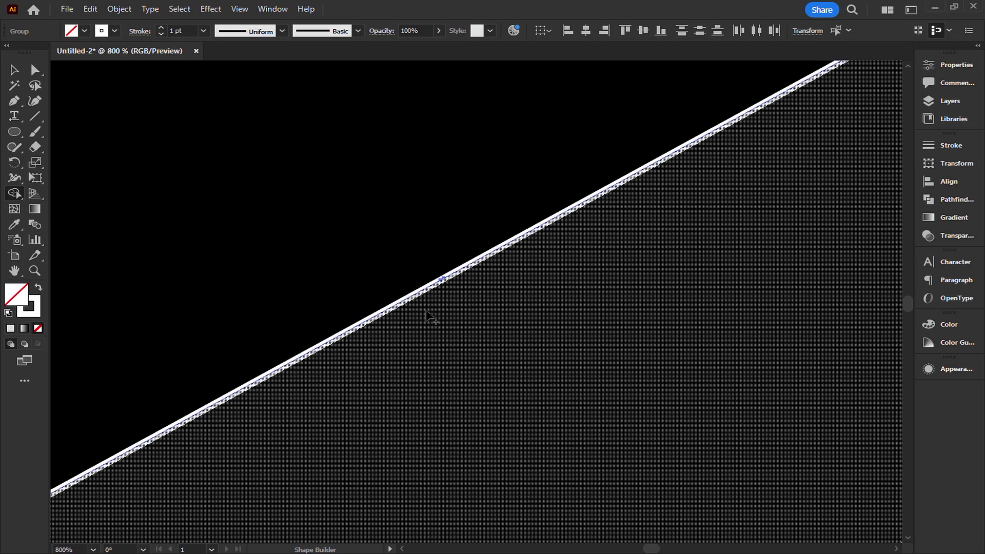
scroll(427, 313, "down", 1)
scroll(292, 210, "down", 1)
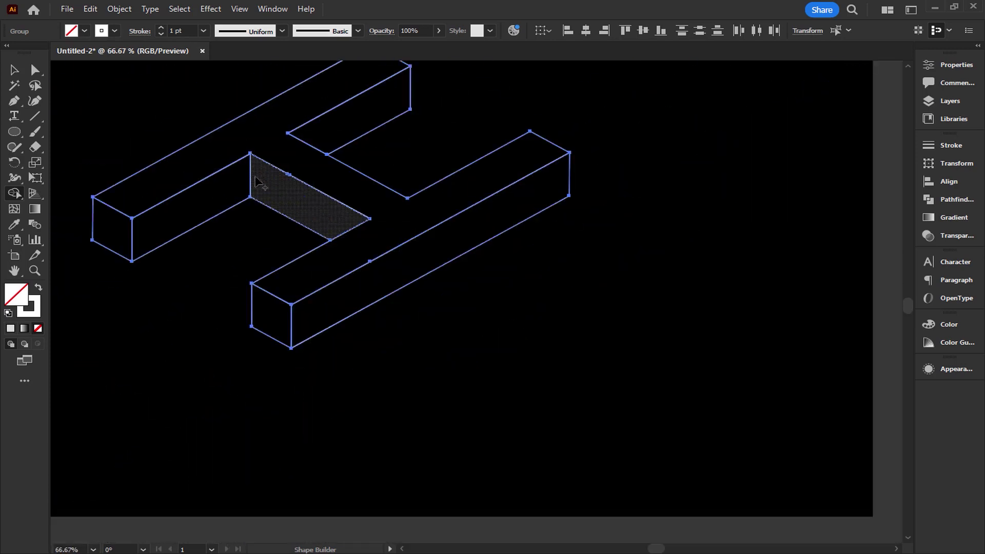
scroll(256, 178, "down", 1)
key("v")
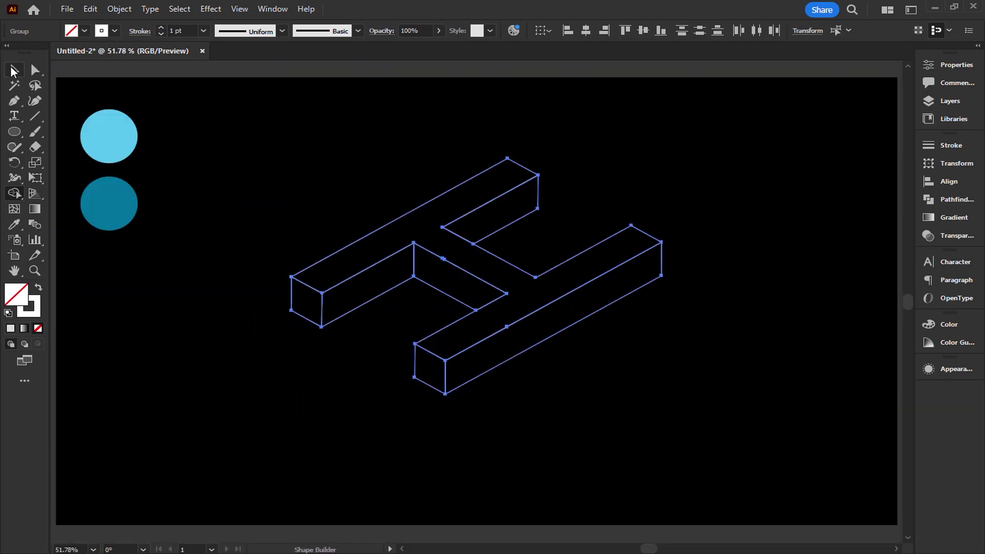
left_click(228, 137)
Duplicate the H's top outline straight down about a third of its depth and repeat the duplication twice for three evenly spaced copies
scroll(336, 291, "up", 2)
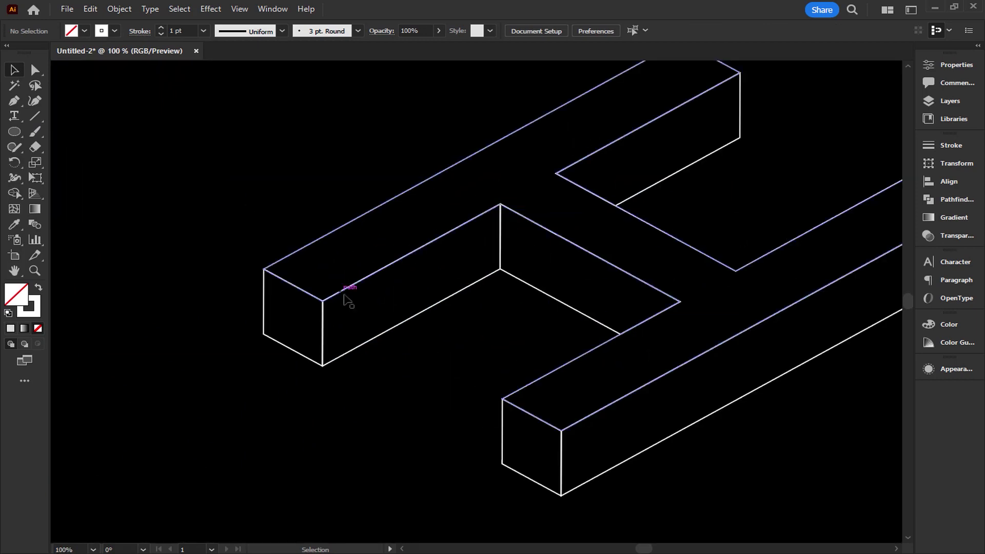
left_click(352, 294)
scroll(349, 291, "up", 2)
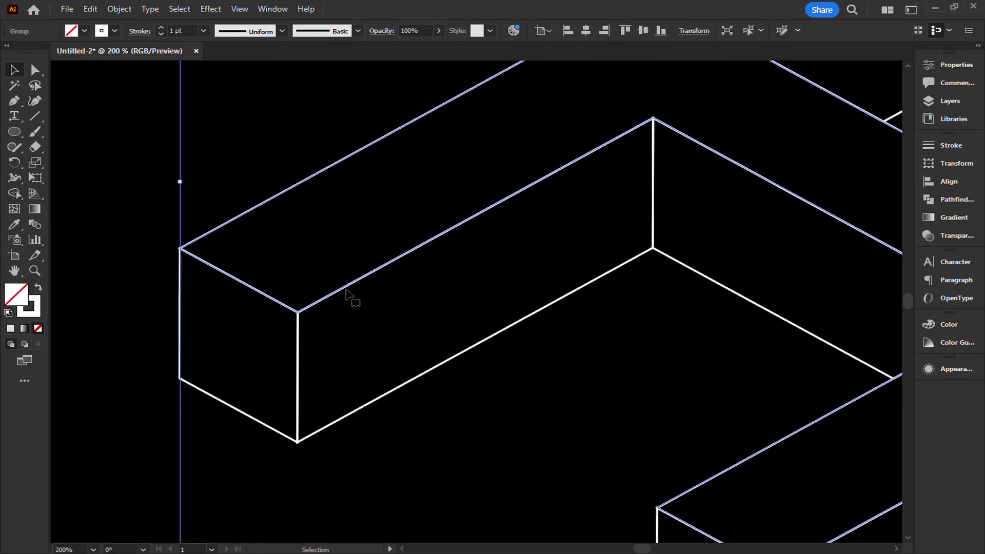
left_click_drag(330, 304, 324, 347)
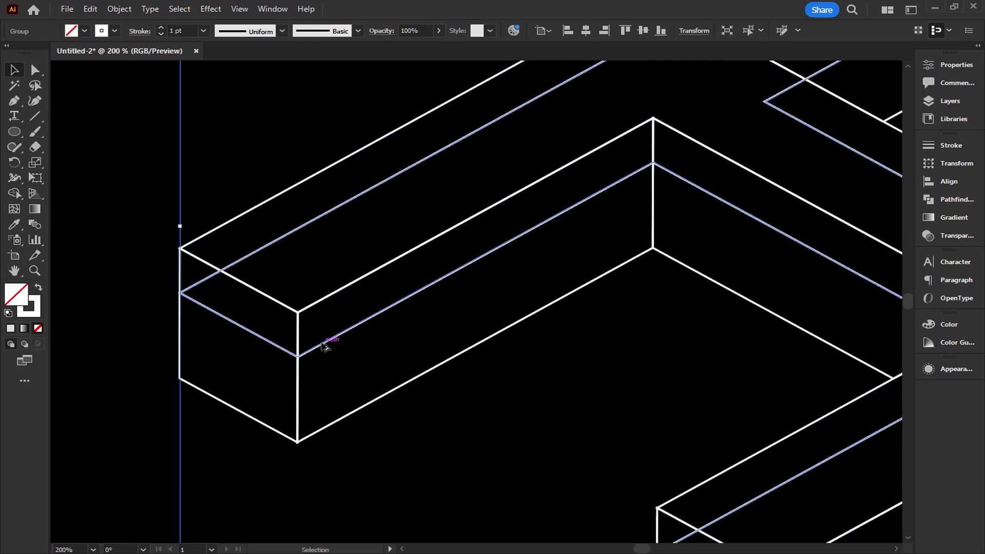
key("ctrl+d")
key("ctrl+d")
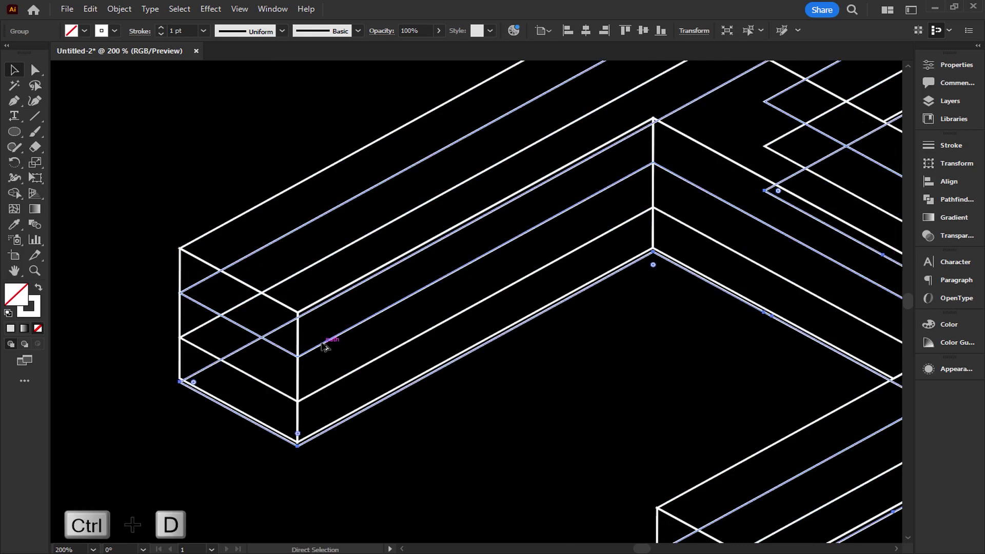
Nudge the lowest copy until it lines up with the bottom edges of the H's side faces, and deselect it
key("ctrl+z")
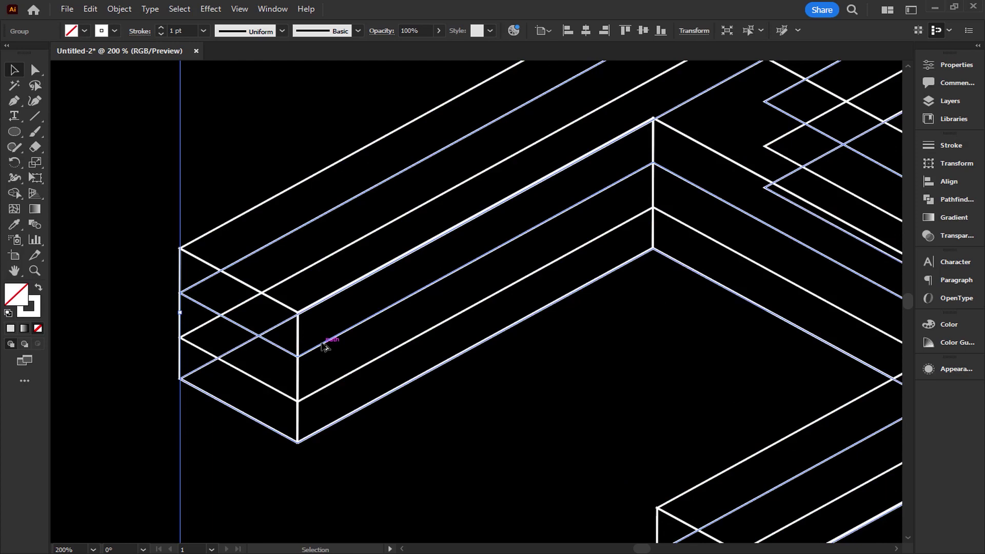
scroll(314, 431, "up", 3)
key("Up")
key("Down")
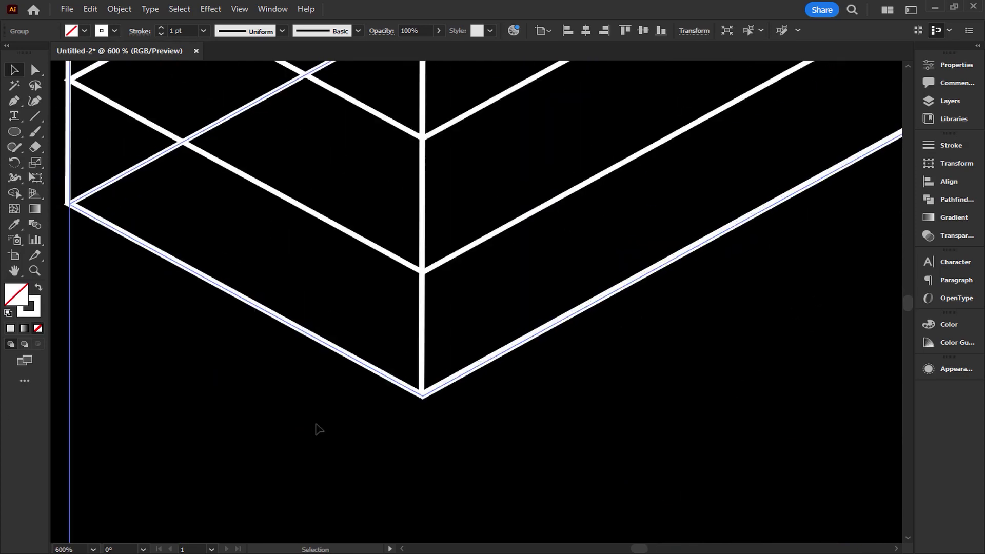
key("Down")
key("Up")
key("ctrl+0")
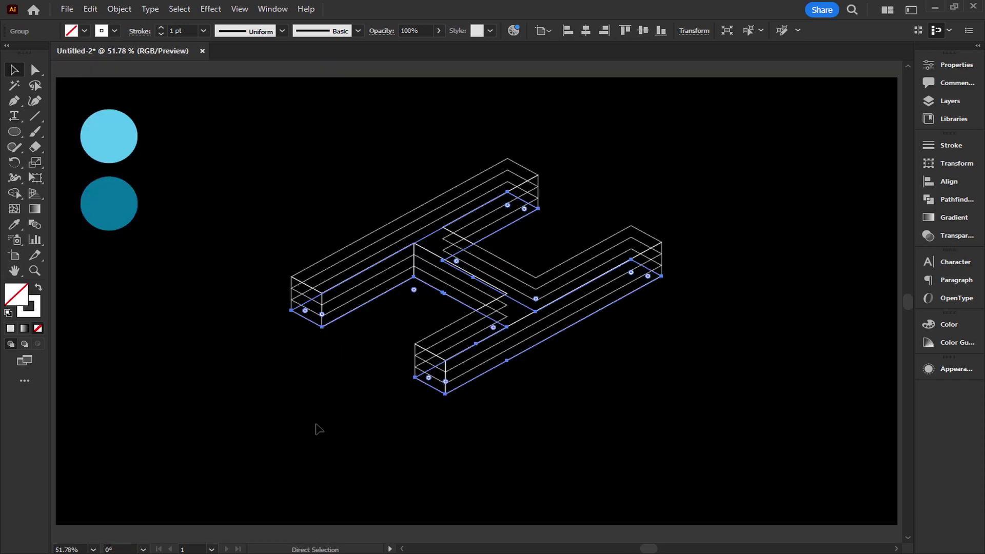
left_click(331, 233)
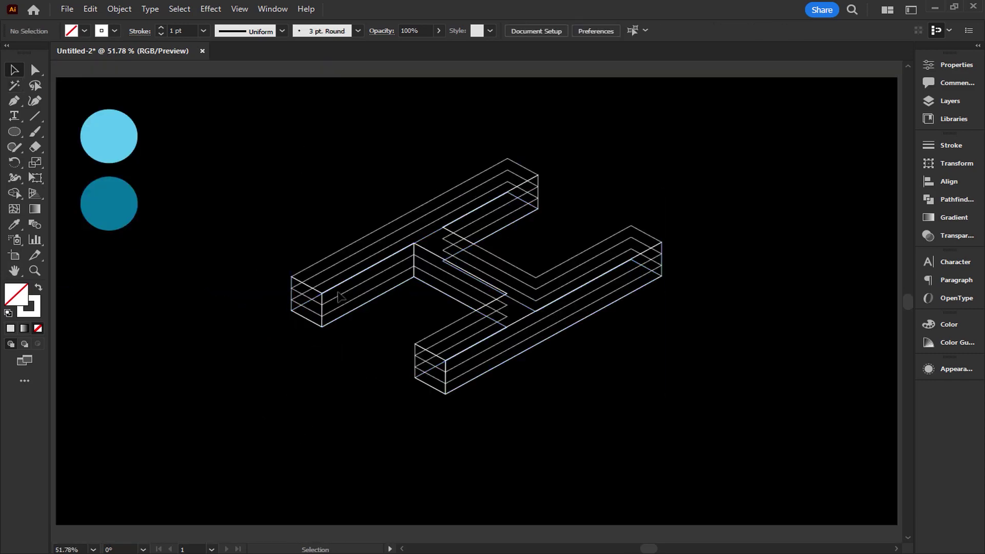
Select the H's top outline together with its three copies below, leaving out the side faces
scroll(341, 297, "up", 2)
scroll(381, 375, "down", 3)
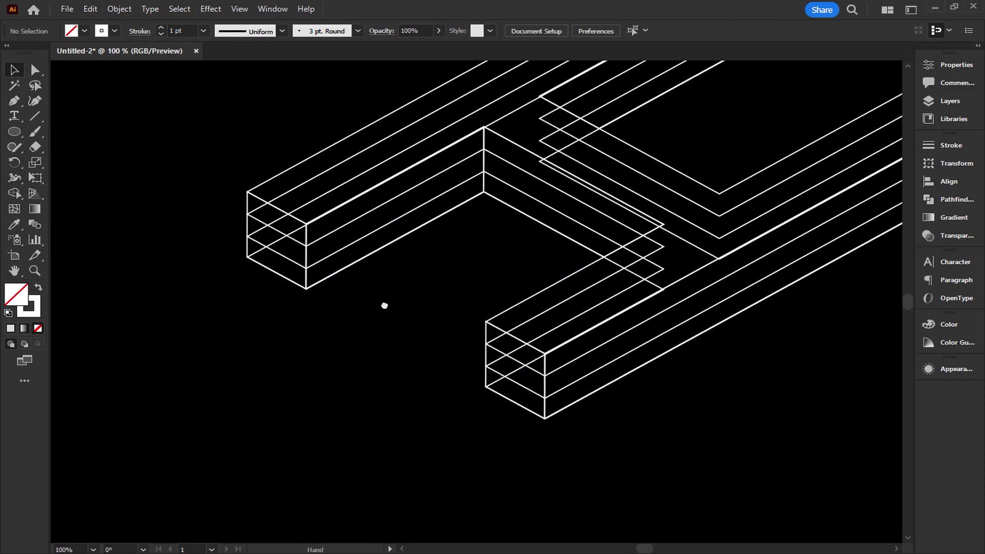
left_click(543, 406)
left_click(425, 364)
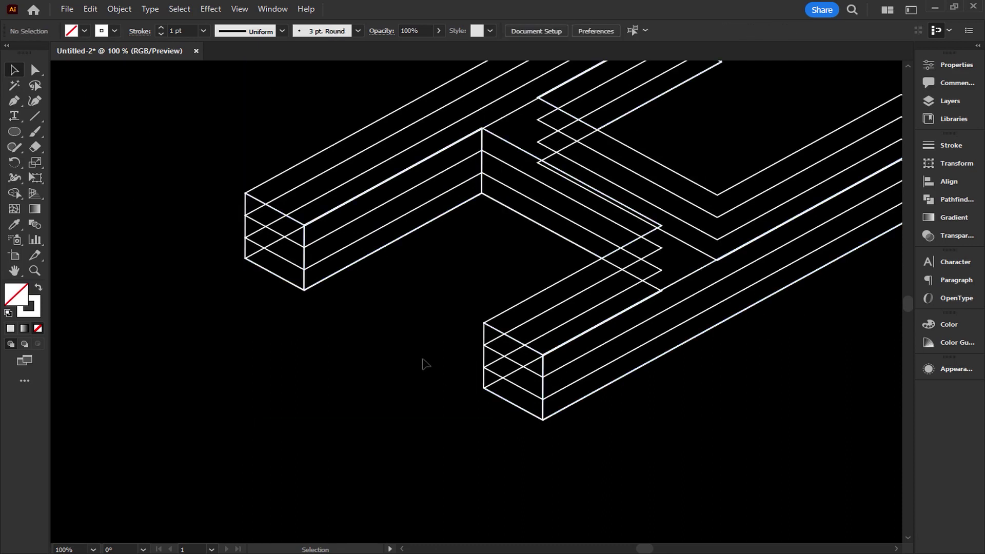
left_click(291, 173)
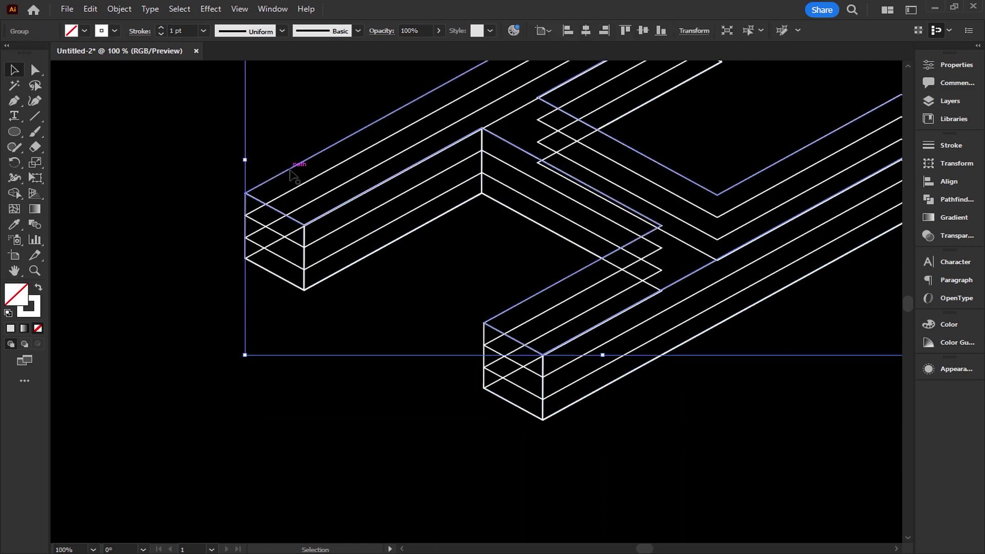
left_click(259, 210, "shift")
left_click(265, 247, "shift")
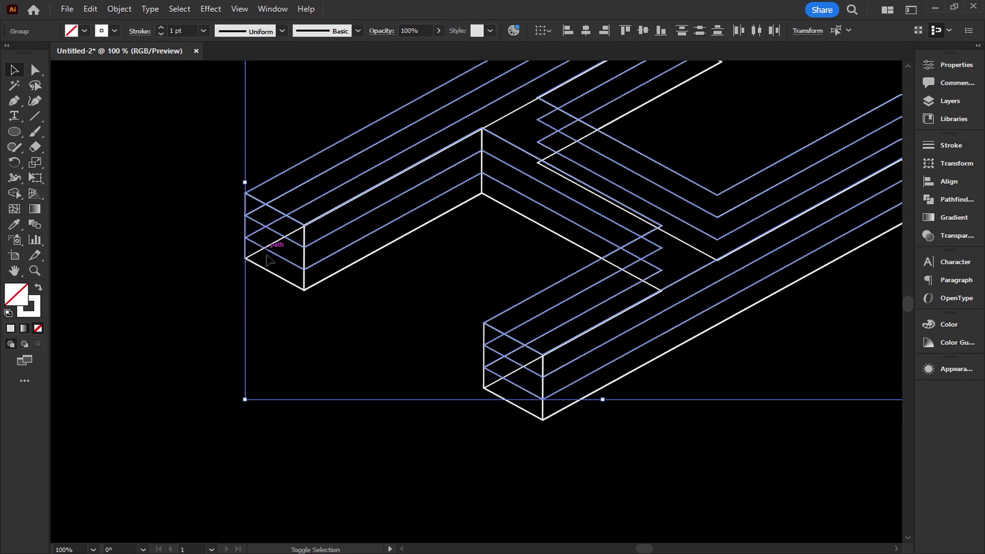
left_click(266, 270, "shift")
scroll(268, 274, "down", 2)
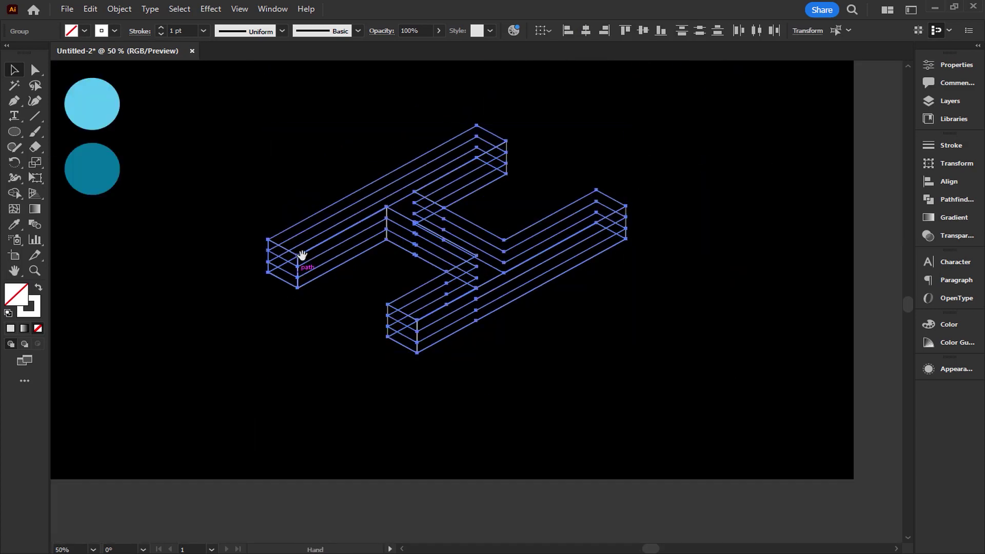
scroll(160, 246, "up", 2)
Fill the four selected H outlines with a linear gradient and sample the light blue circle for its first color stop
left_click(29, 206)
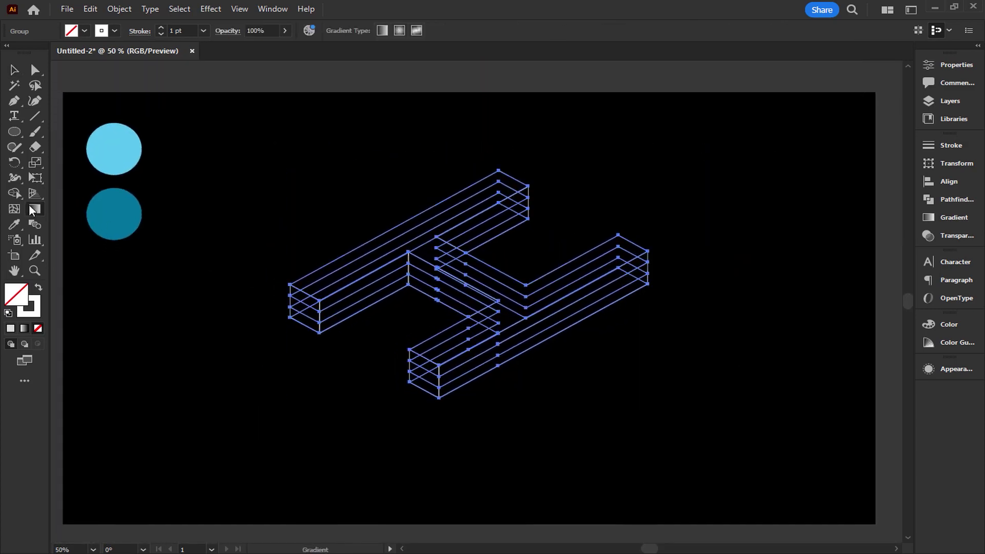
left_click(955, 217)
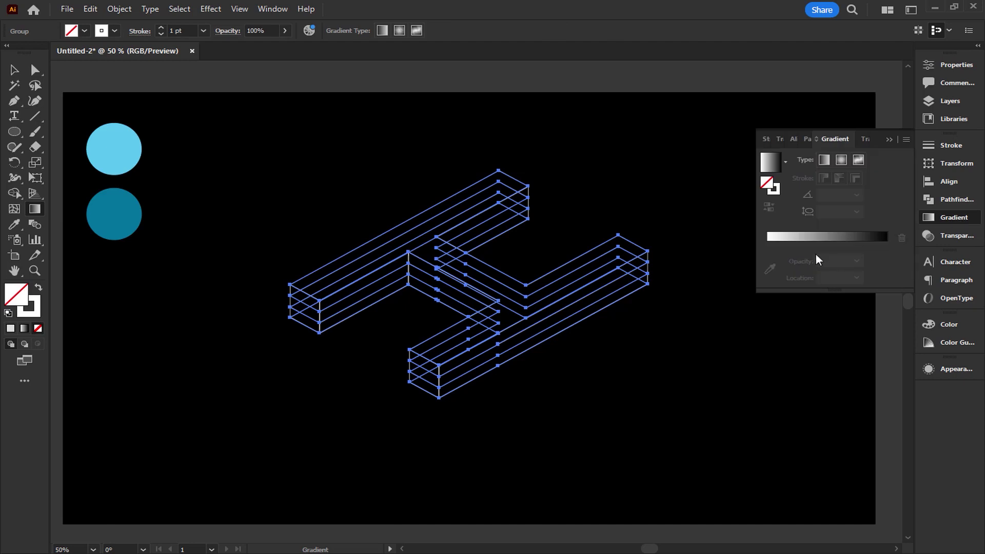
left_click(779, 171)
left_click(770, 245)
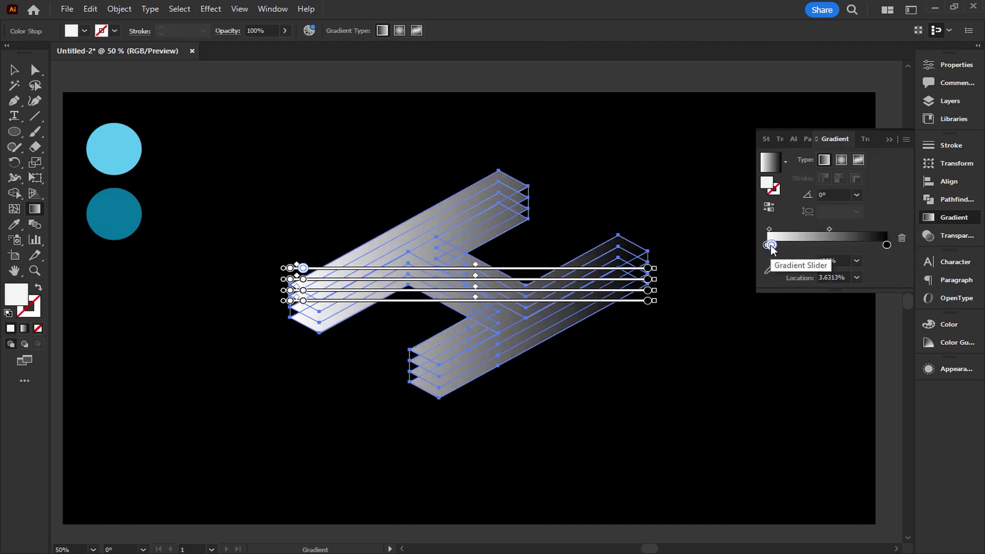
double_click(767, 245)
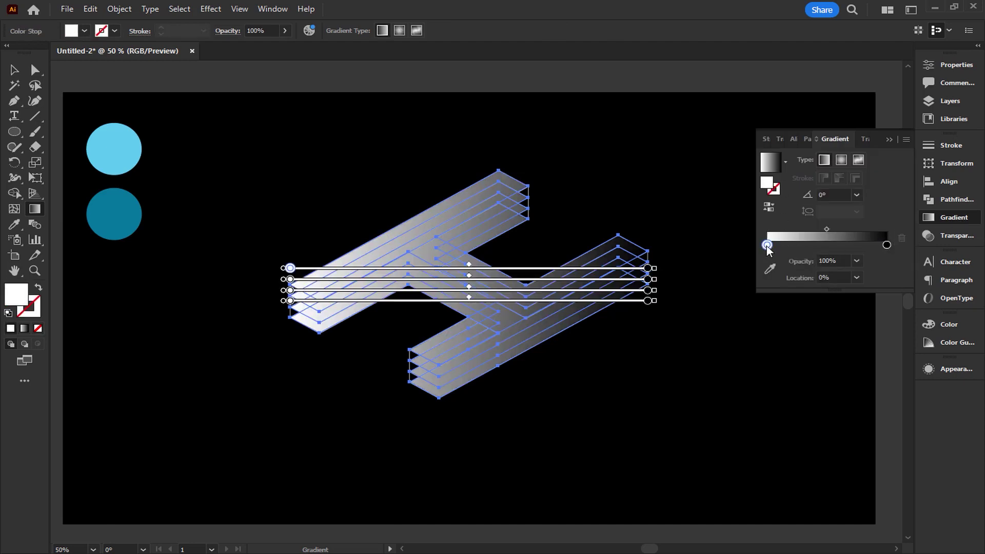
left_click(710, 335)
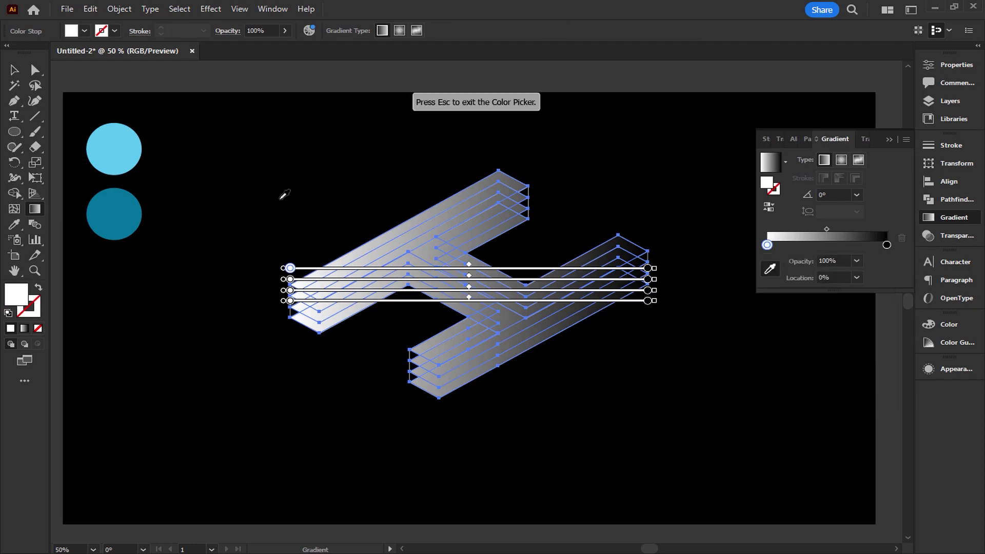
left_click(138, 139)
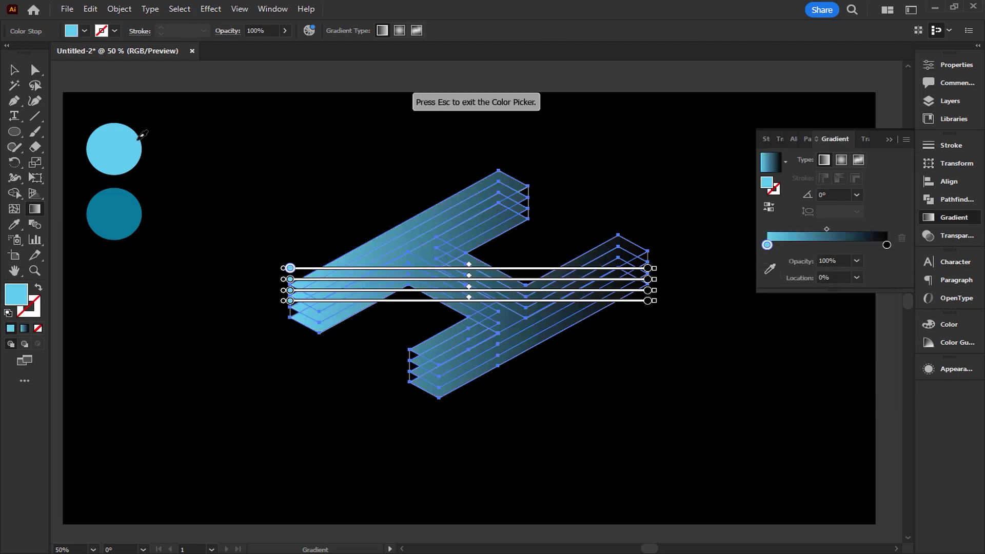
Set the gradient's end color stop to the dark teal sampled from the lower circle
left_click(887, 246)
double_click(887, 245)
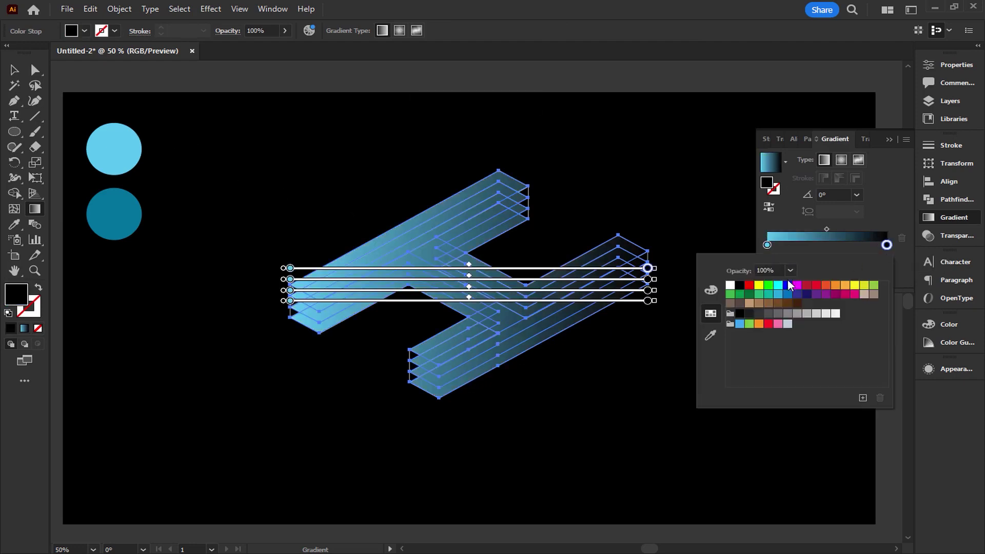
left_click(711, 335)
left_click(130, 222)
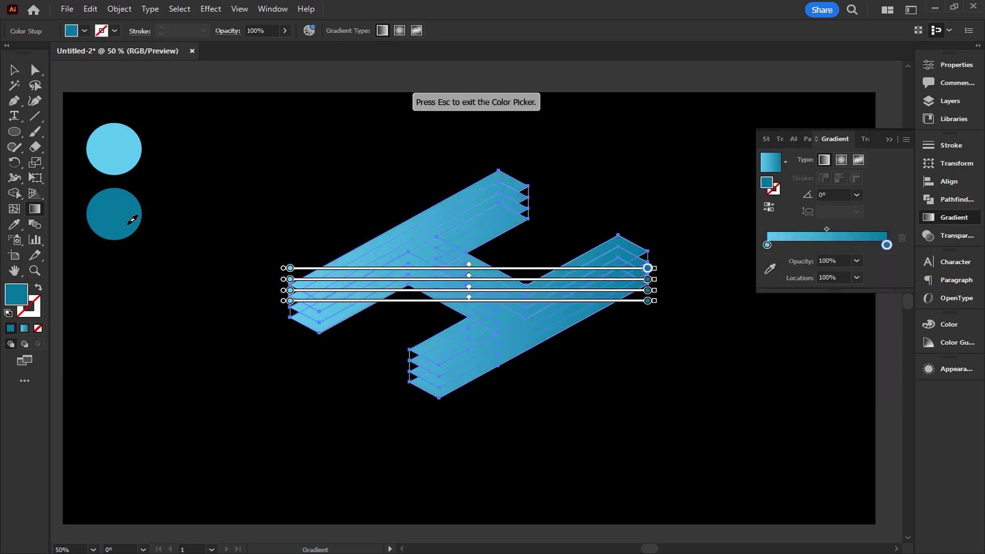
Duplicate the teal stop as a middle stop at about 35% and make the gradient's end stop black
left_click_drag(883, 245, 815, 245)
left_click(884, 245)
left_click_drag(883, 245, 888, 245)
double_click(887, 245)
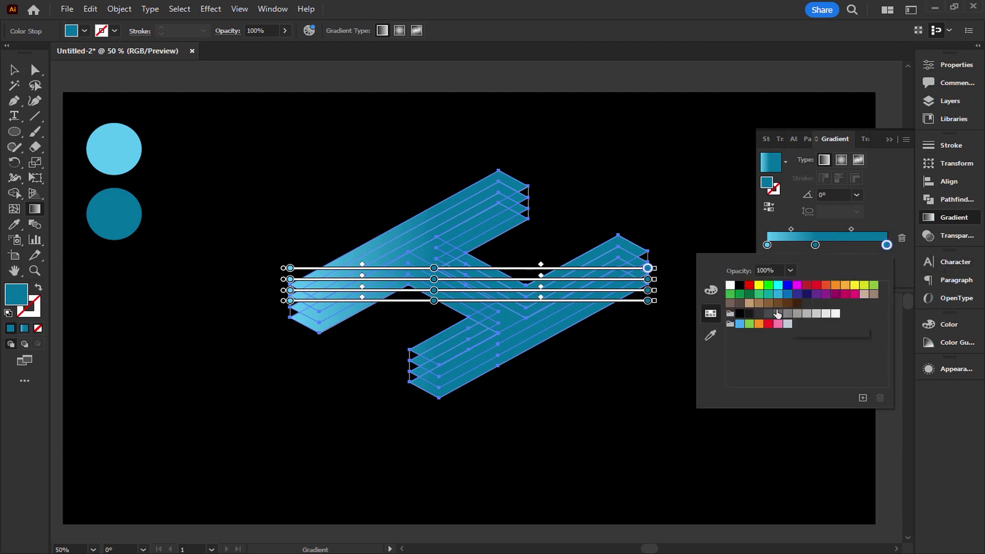
left_click(740, 285)
left_click(883, 219)
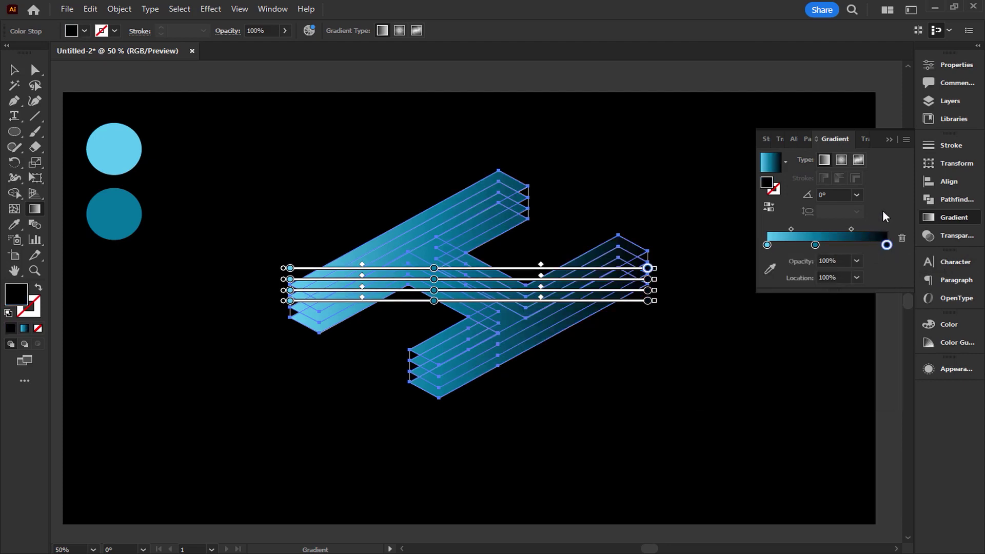
left_click(833, 245)
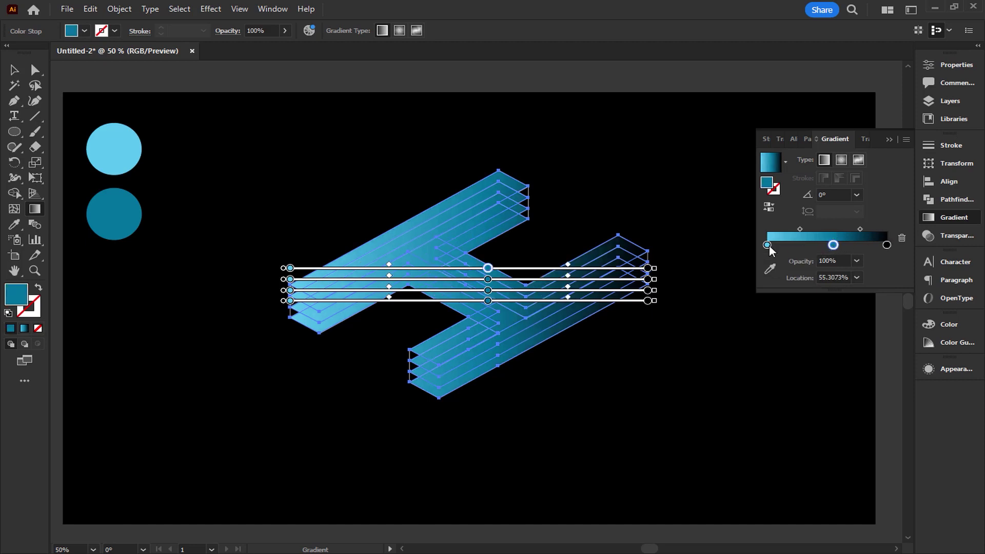
left_click_drag(832, 245, 809, 244)
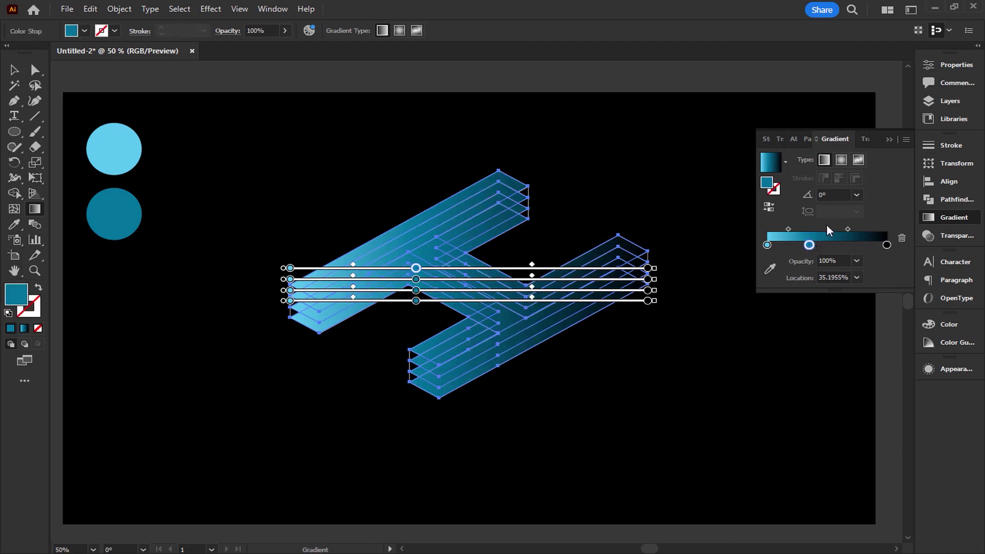
Reverse the gradient on the four selected H outlines so it runs from black to light blue, and deselect them
left_click(769, 207)
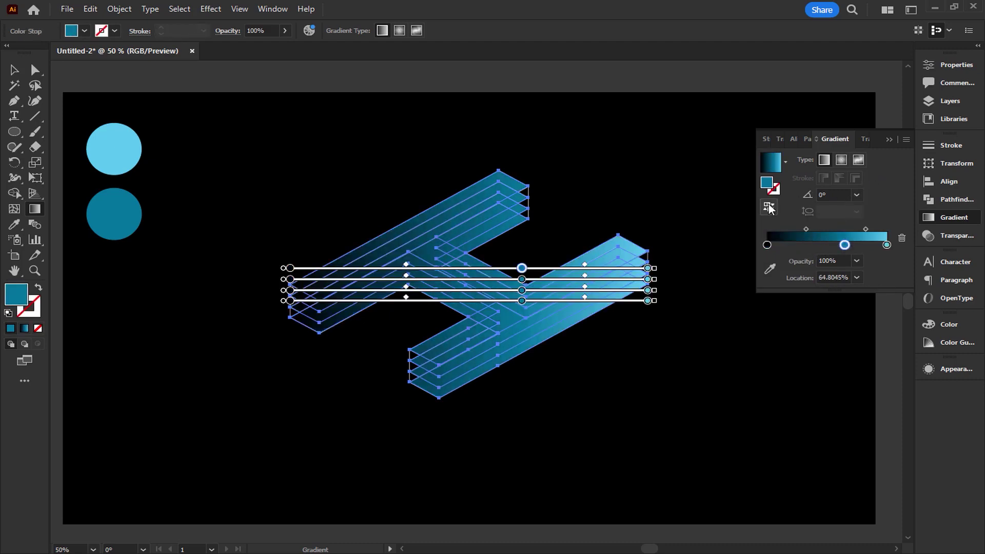
left_click(887, 245)
left_click(890, 140)
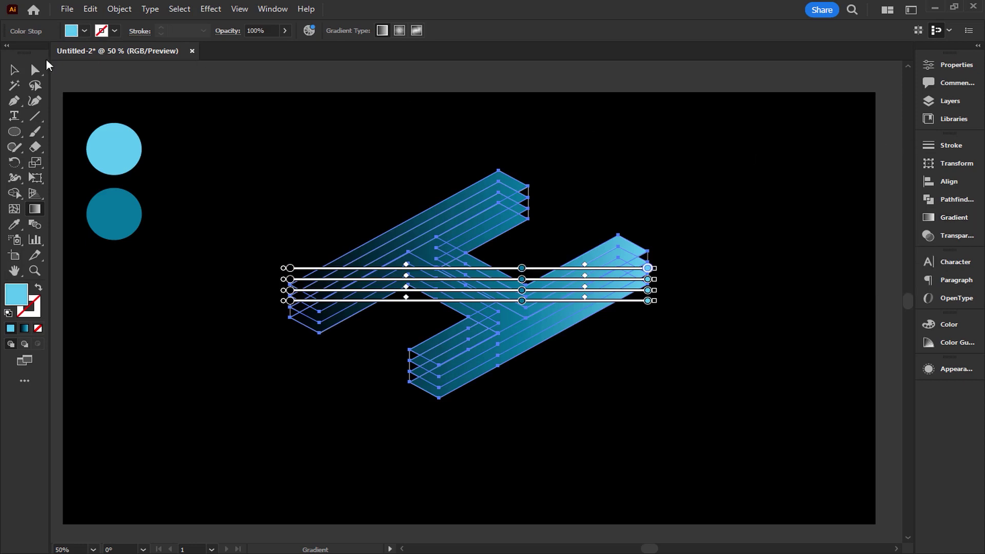
left_click(8, 73)
left_click(194, 125)
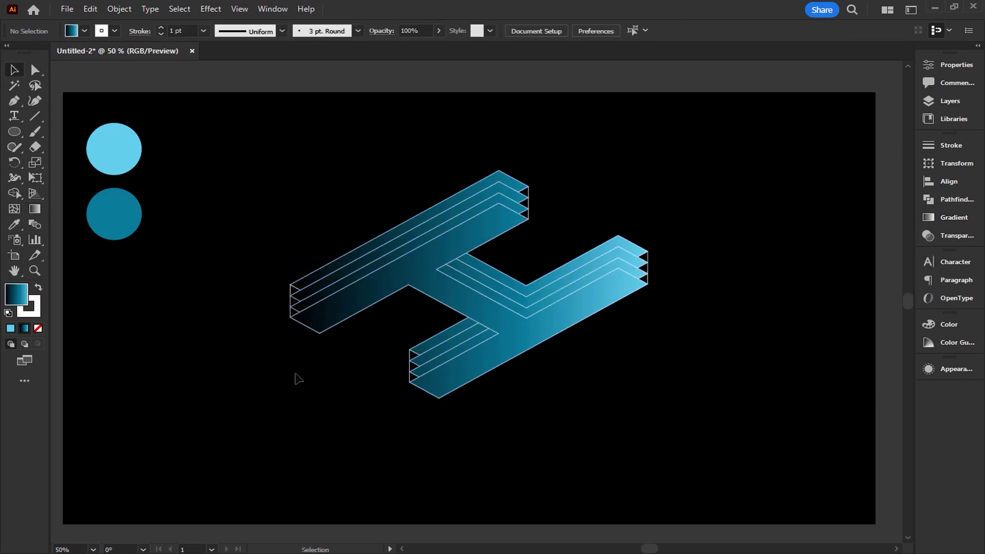
Bring the H outline second from the bottom to the front, followed by the outline directly above it
scroll(291, 375, "up", 2)
left_click_drag(319, 277, 308, 250)
right_click(303, 230)
mouse_move(358, 489)
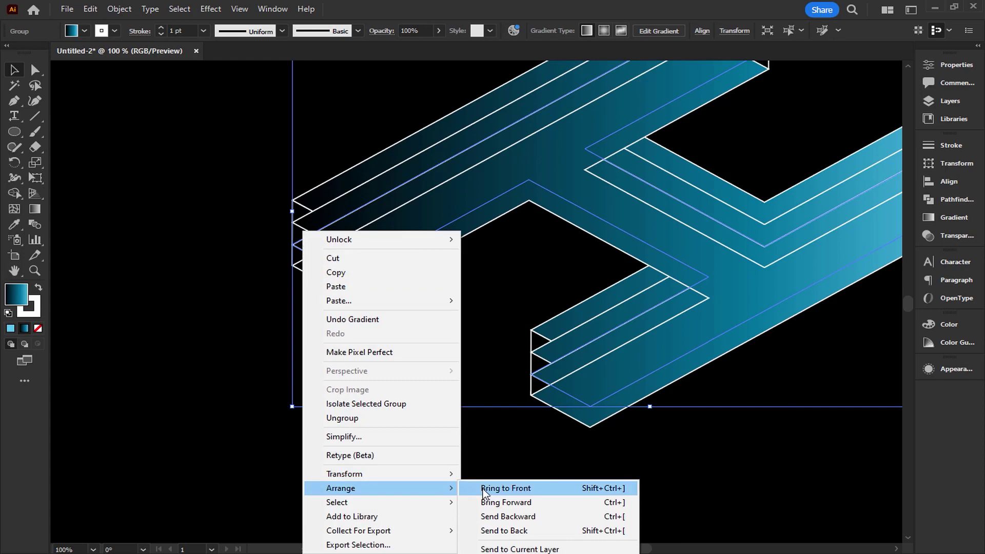
left_click(500, 487)
right_click(310, 225)
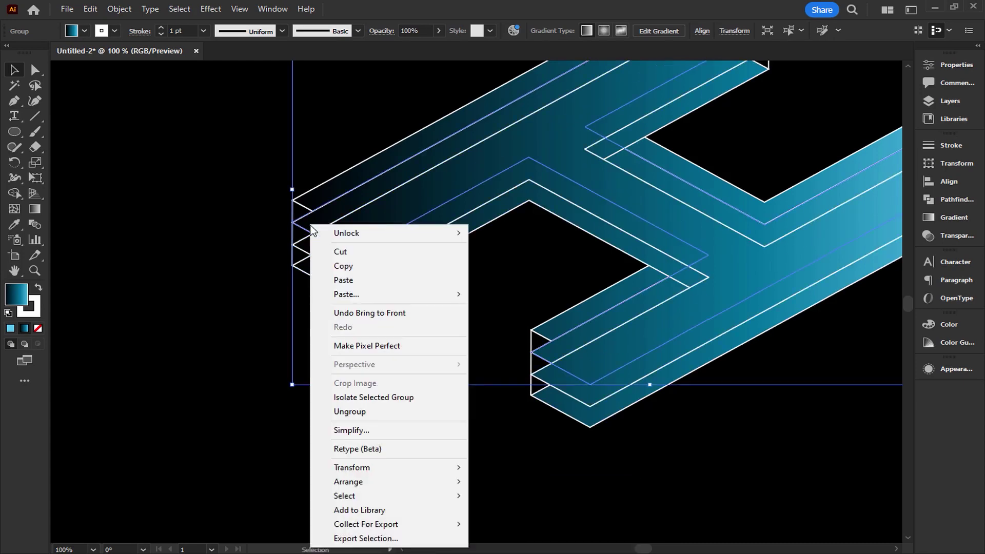
mouse_move(370, 487)
left_click(494, 485)
Bring the topmost H outline to the front of the stack and deselect it
left_click(317, 200)
right_click(318, 198)
mouse_move(410, 451)
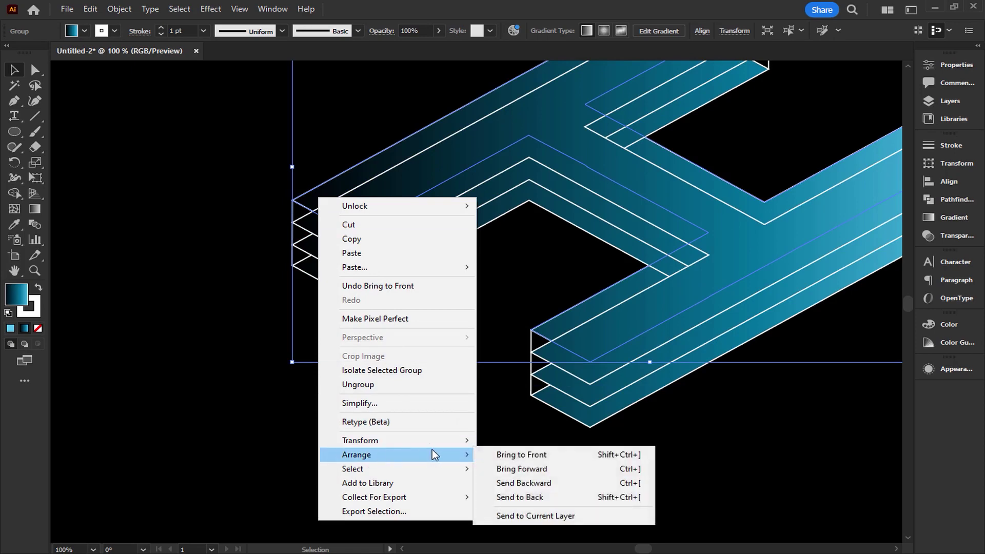
left_click(519, 458)
left_click(456, 440)
Bring the unfilled group of H side faces in front of all the gradient-filled outlines
left_click(295, 255)
right_click(295, 255)
mouse_move(358, 490)
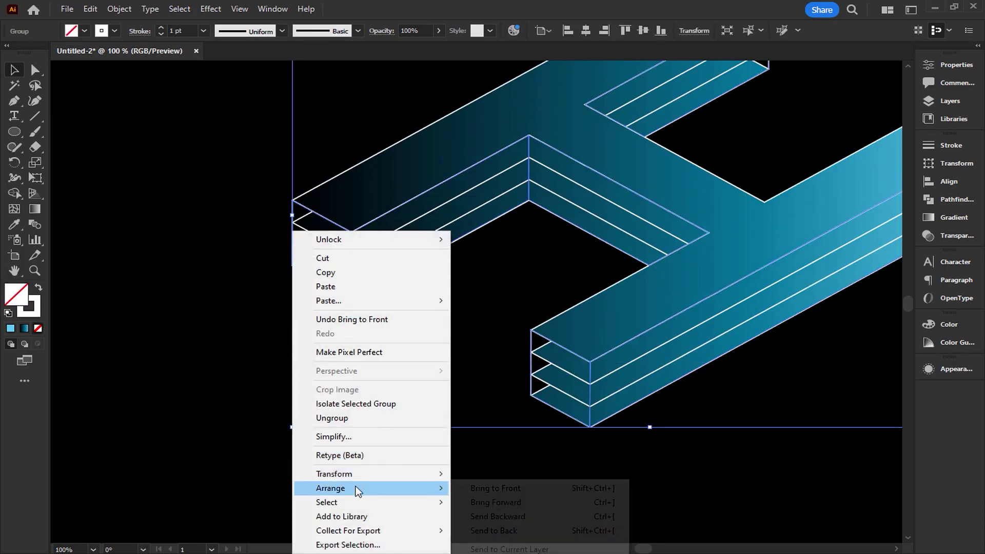
left_click(478, 489)
left_click(393, 353)
Set the opacity of the second H layer from the top to 70%
left_click_drag(393, 354, 442, 422)
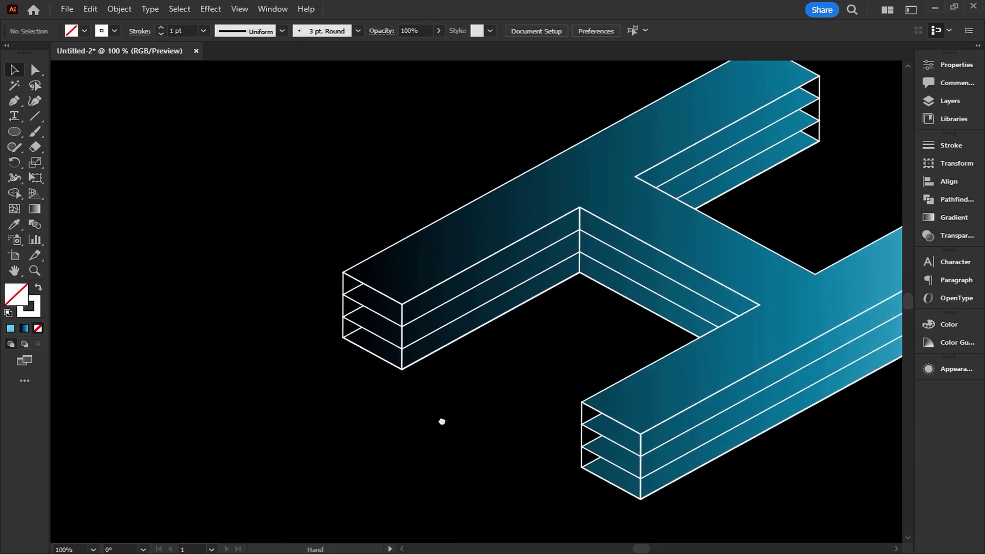
left_click(354, 340)
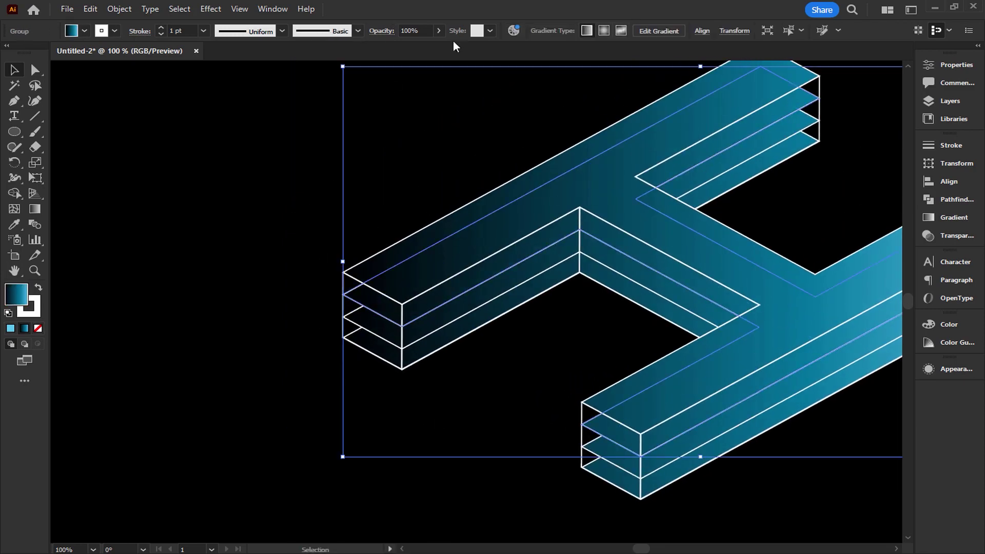
left_click(419, 33)
type("70")
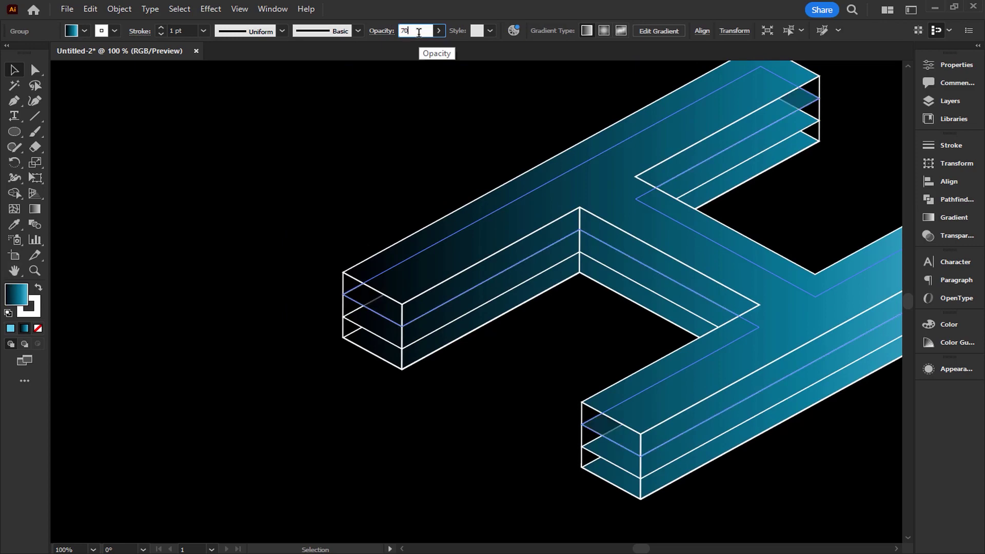
left_click(305, 205)
Set the opacity of the third H layer from the top to 50%
left_click(376, 302)
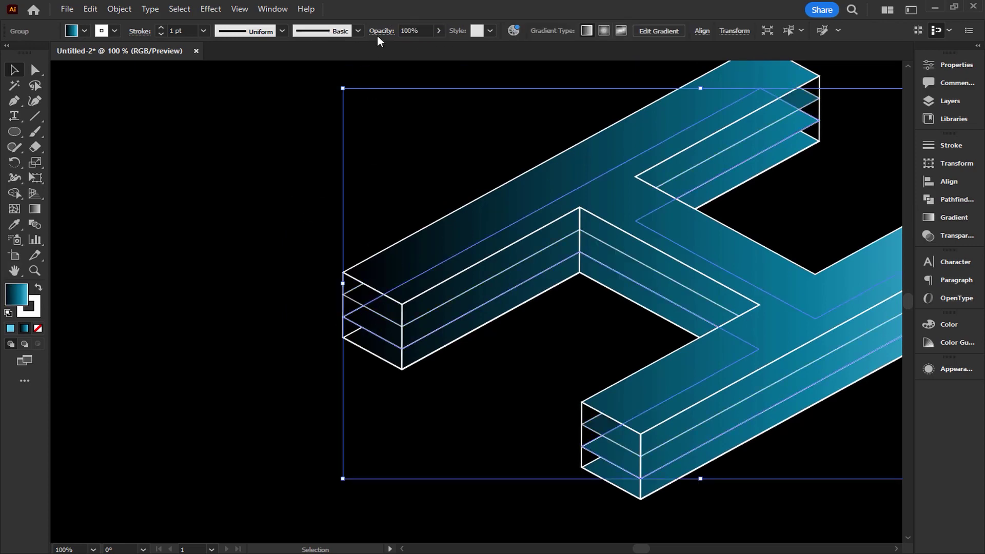
left_click(418, 31)
type("50")
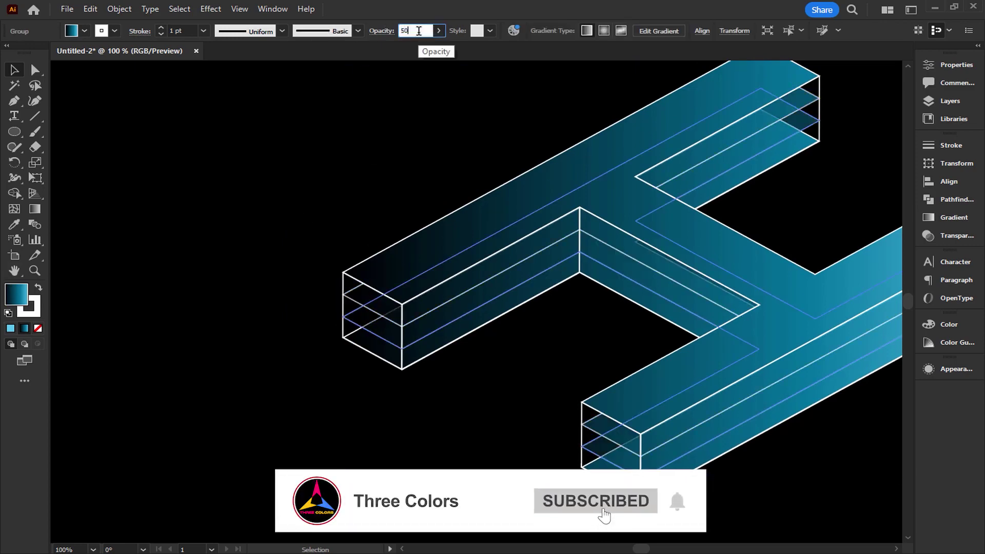
left_click(413, 370)
Set the opacity of the lowest H layer to 30% and deselect it
left_click(390, 264)
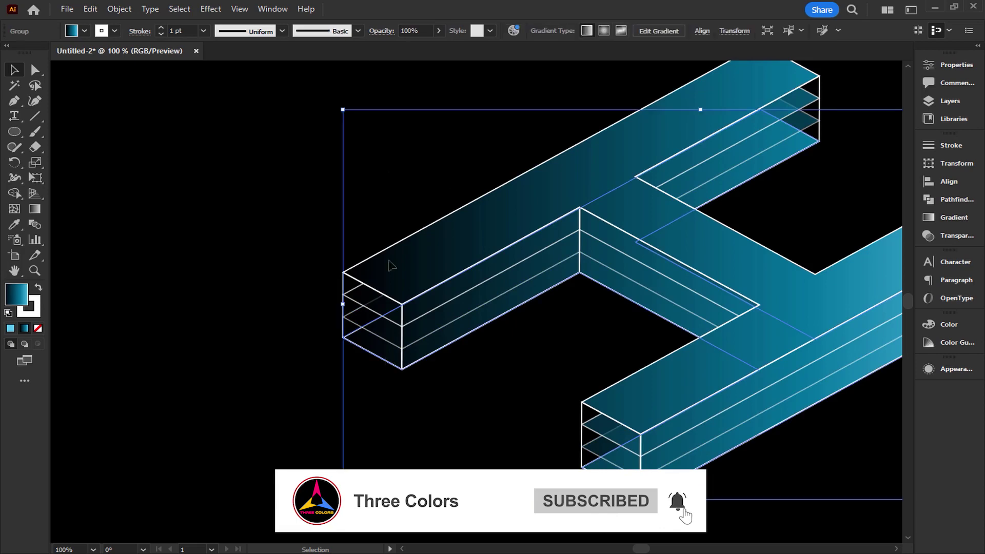
left_click(407, 30)
type("3")
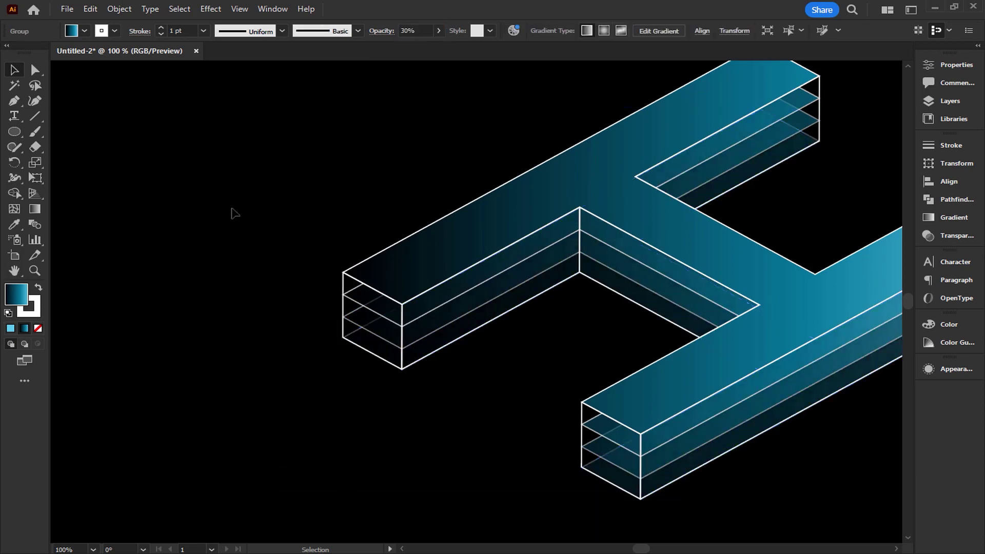
left_click(231, 213)
key("ctrl+minus")
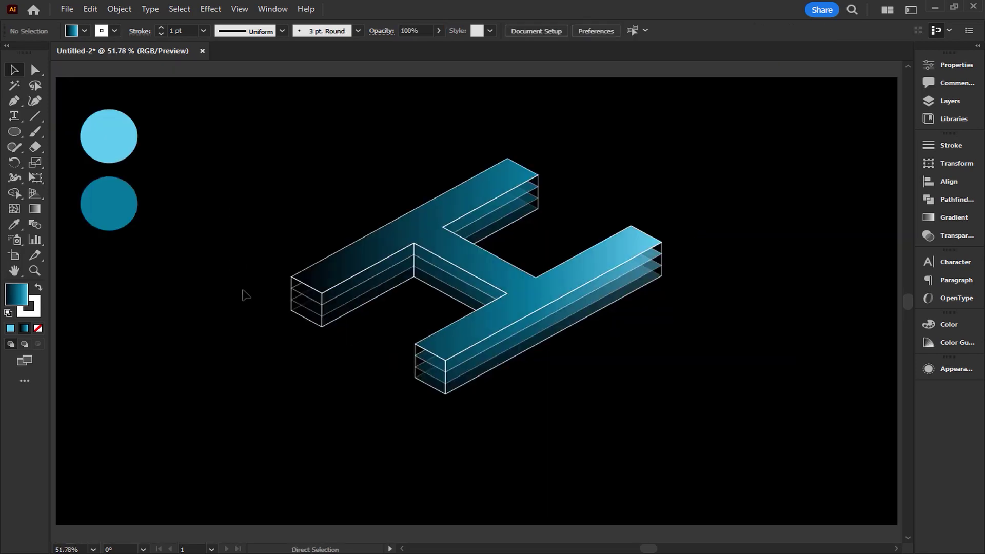